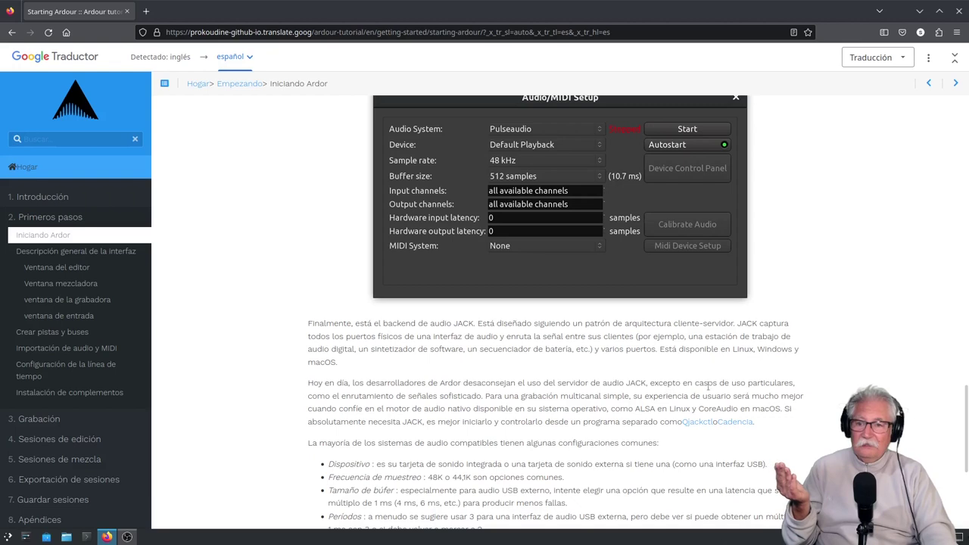
Step: Launch Ardour-7.3.0 from the desktop's application launcher
{"action": "mouse_move", "coordinate": [609, 407]}
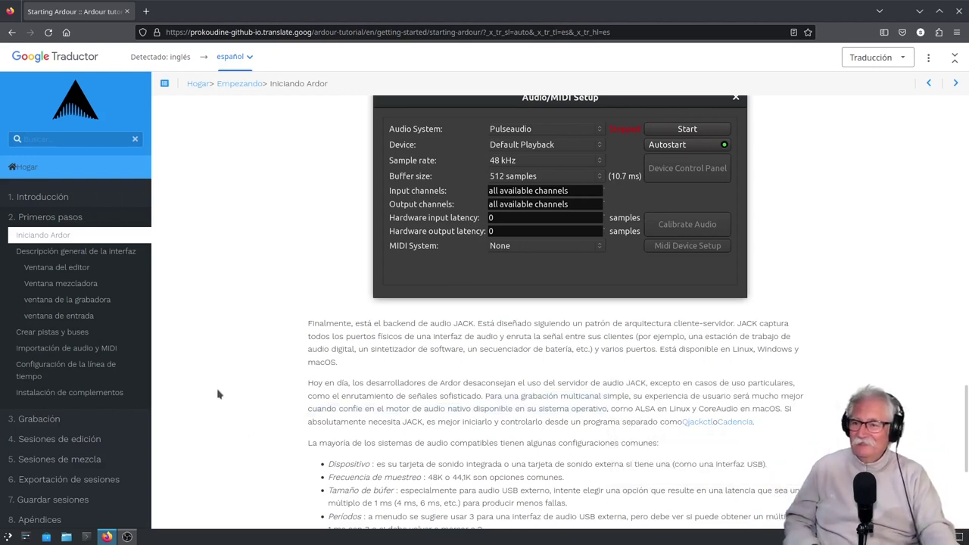
{"action": "left_click", "coordinate": [8, 537]}
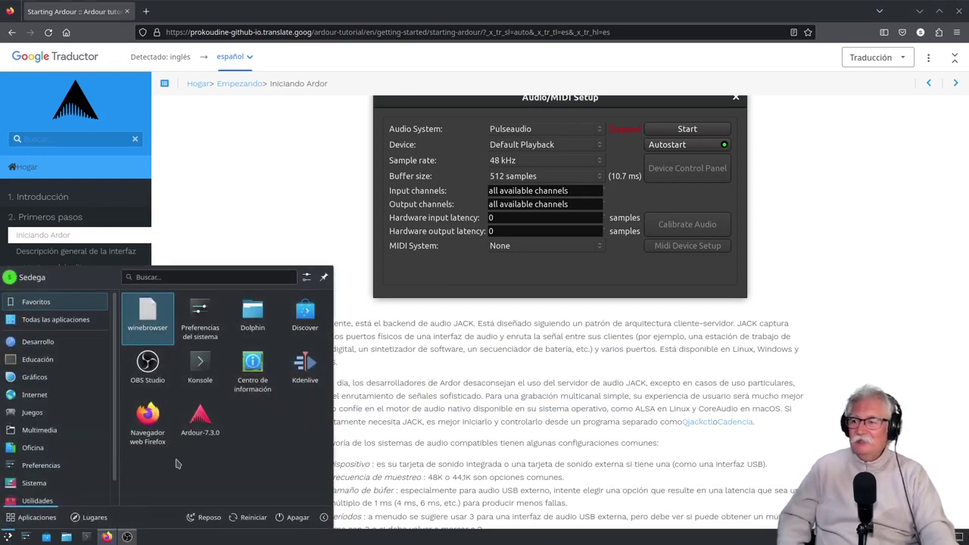
{"action": "left_click", "coordinate": [199, 423]}
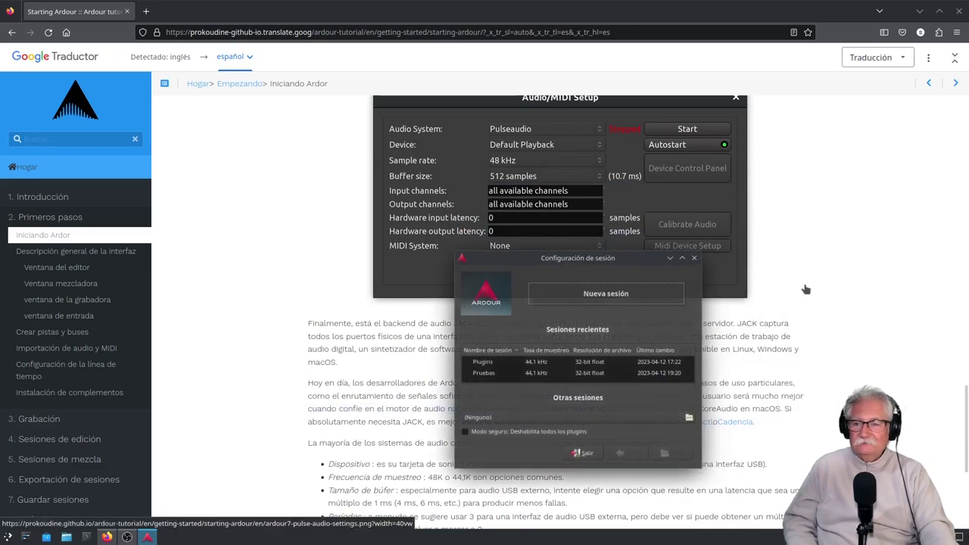
Step: Open the recent session Pruebas from Ardour's session setup dialog
{"action": "scroll", "coordinate": [807, 289], "scroll_direction": "up", "scroll_amount": 10}
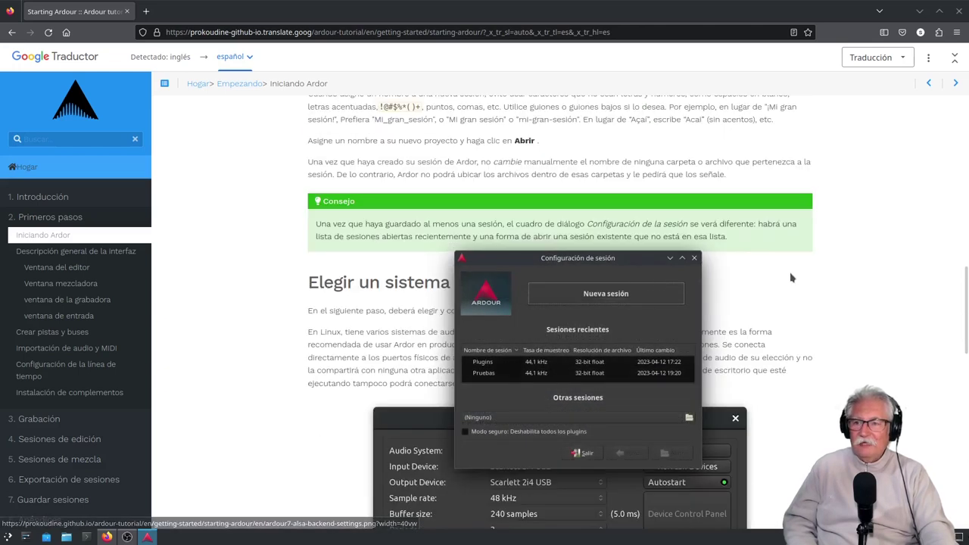
{"action": "scroll", "coordinate": [791, 277], "scroll_direction": "up", "scroll_amount": 5}
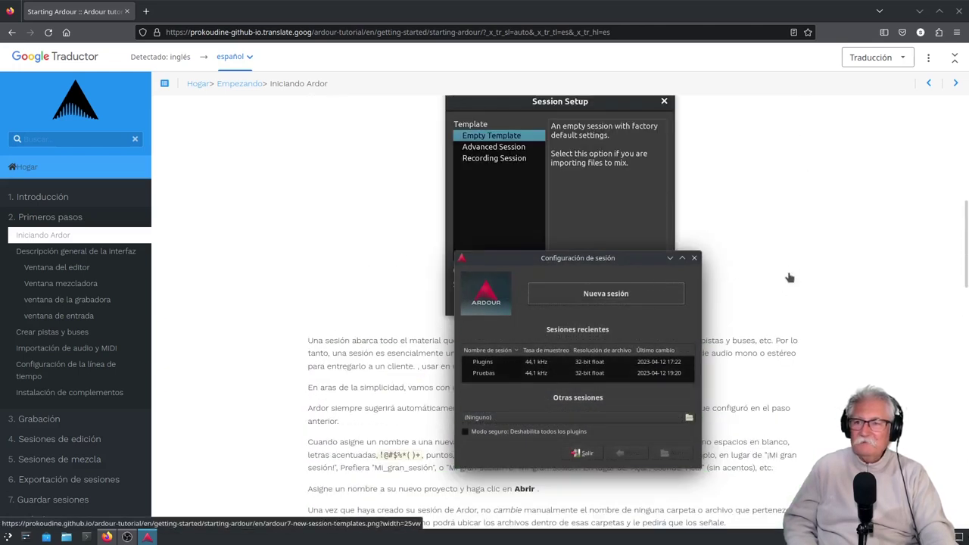
{"action": "scroll", "coordinate": [790, 278], "scroll_direction": "down", "scroll_amount": 2}
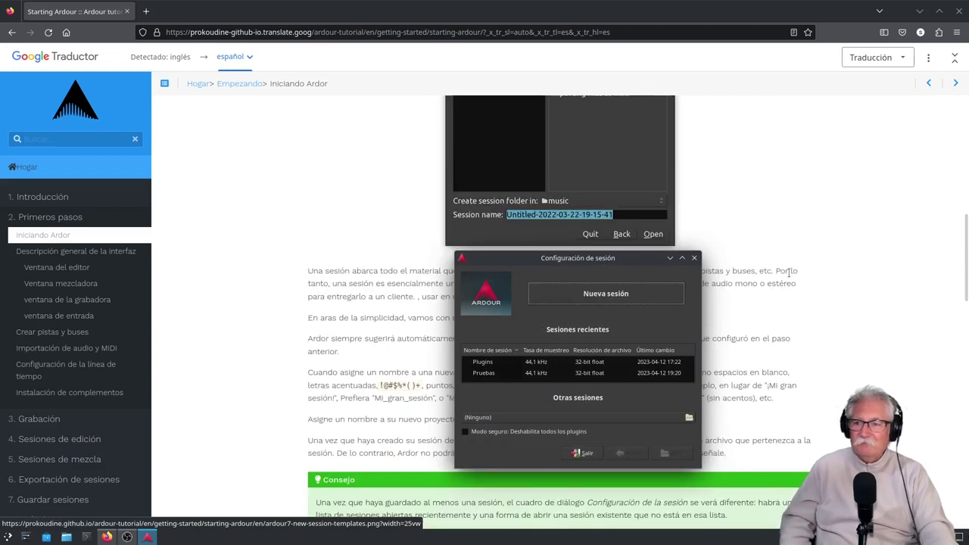
{"action": "scroll", "coordinate": [788, 274], "scroll_direction": "down", "scroll_amount": 2}
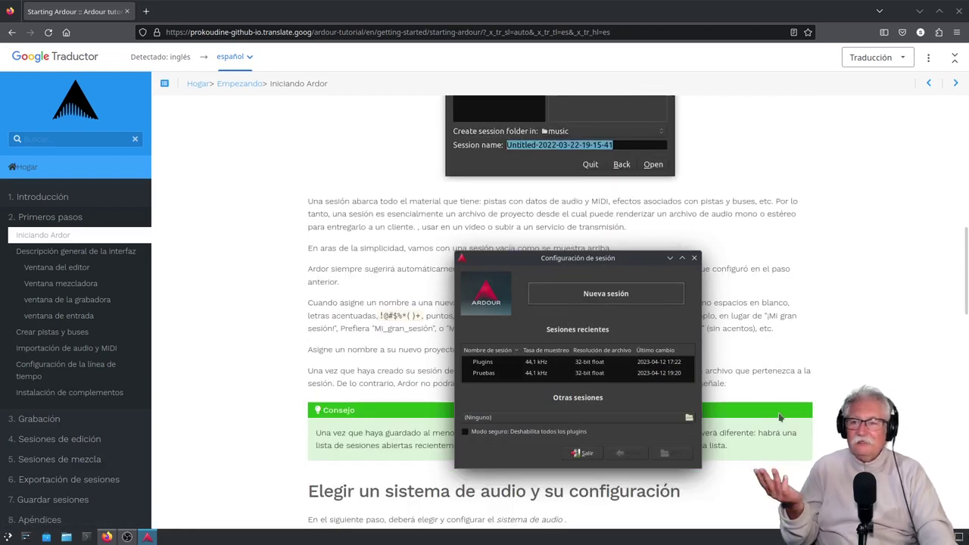
{"action": "left_click", "coordinate": [485, 374]}
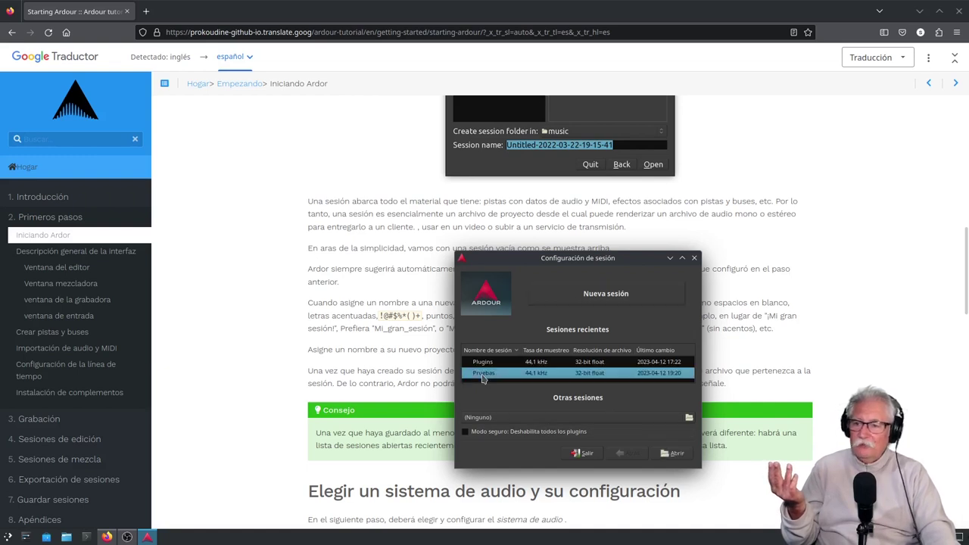
{"action": "left_click", "coordinate": [676, 453]}
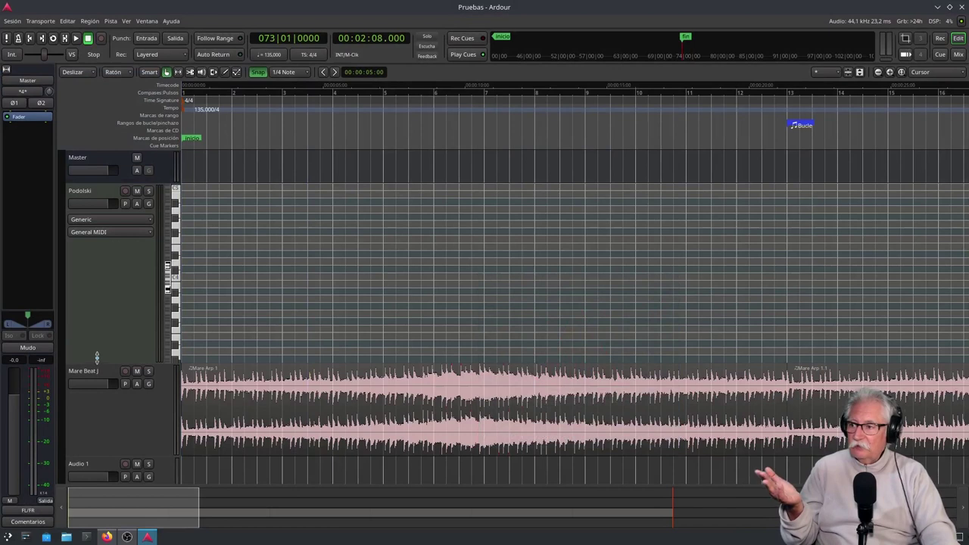
Step: Reduce the heights of the Podolski and Audio 1 tracks in the editor
{"action": "left_click_drag", "start_coordinate": [97, 356], "coordinate": [98, 264]}
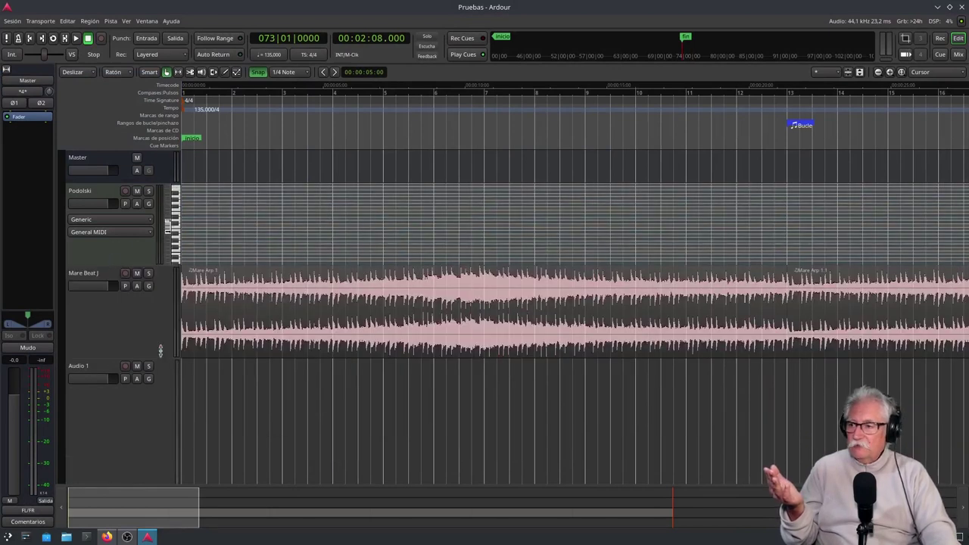
{"action": "left_click_drag", "start_coordinate": [130, 479], "coordinate": [130, 411]}
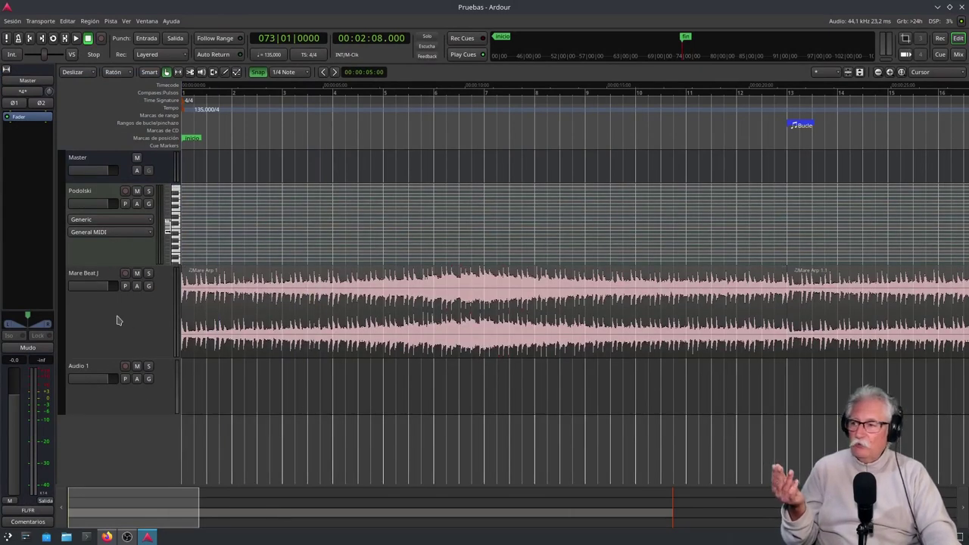
{"action": "left_click_drag", "start_coordinate": [168, 511], "coordinate": [65, 525]}
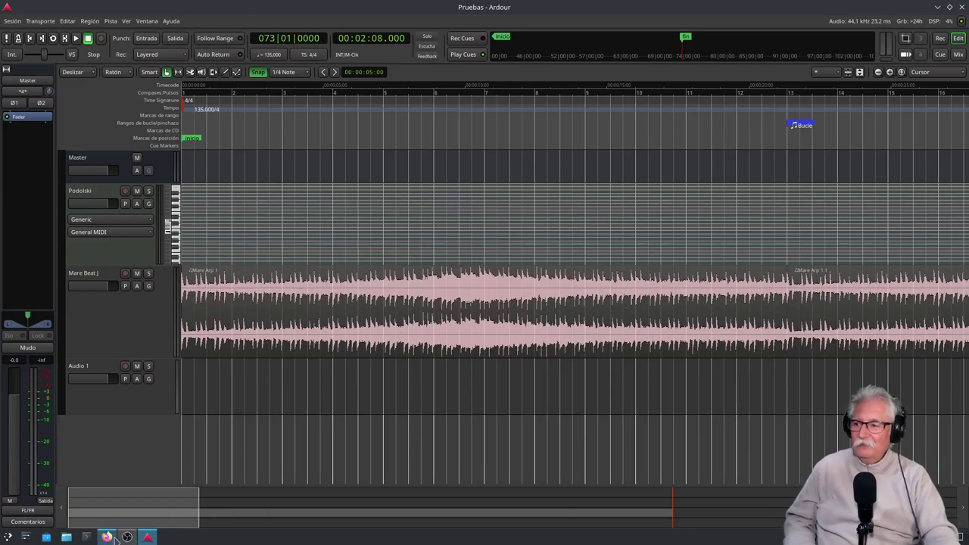
Step: Switch to the tutorial in Firefox and compare its image of Ardour's main window with the open Pruebas session
{"action": "left_click", "coordinate": [107, 537]}
{"action": "scroll", "coordinate": [454, 443], "scroll_direction": "down", "scroll_amount": 10}
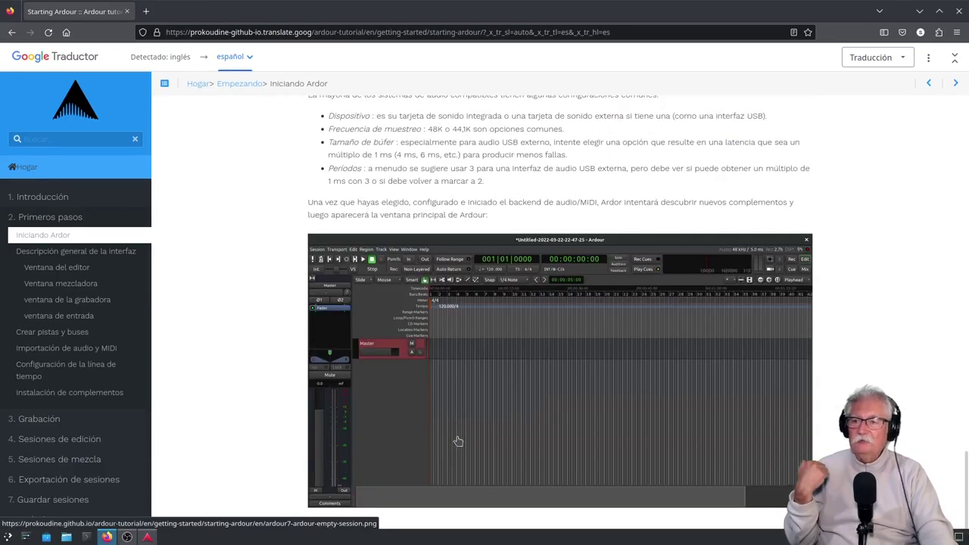
{"action": "scroll", "coordinate": [458, 441], "scroll_direction": "down", "scroll_amount": 1}
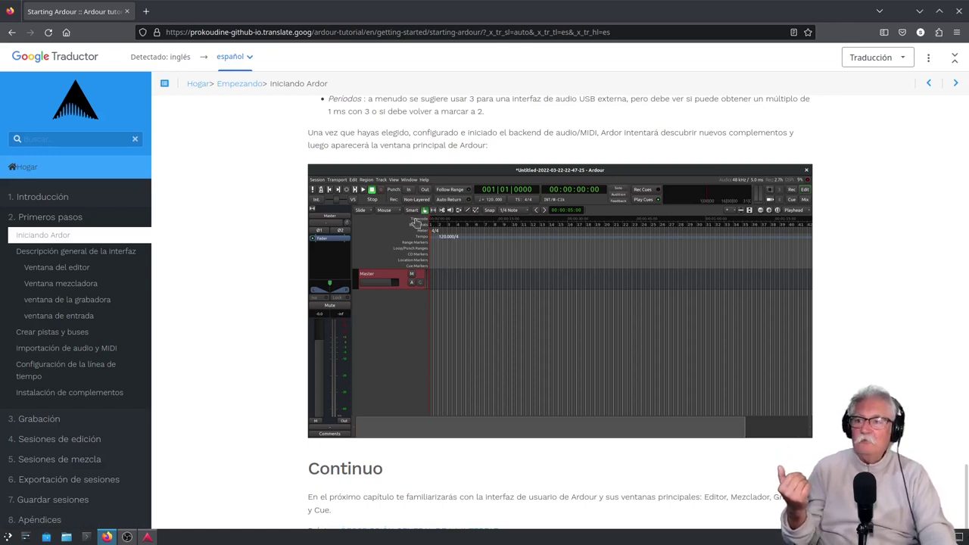
{"action": "left_click", "coordinate": [148, 537]}
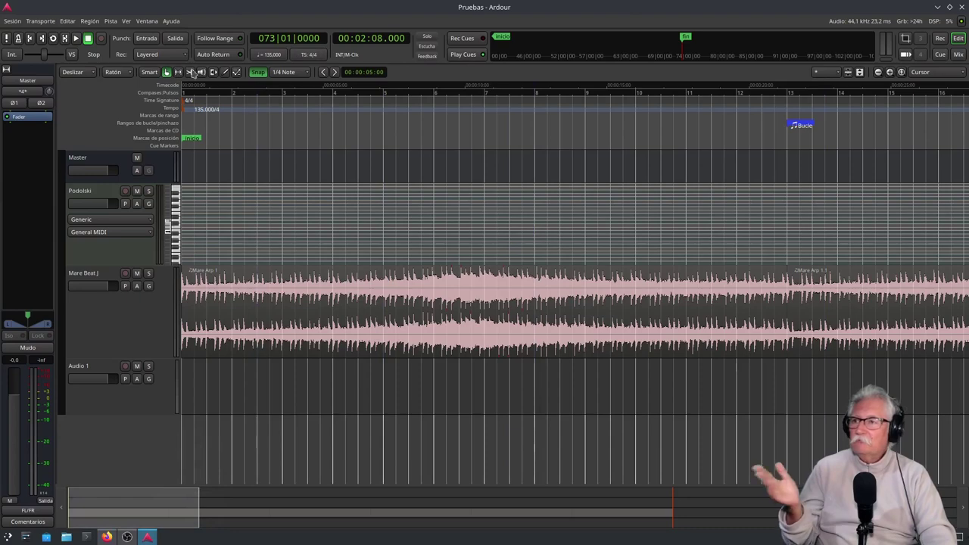
{"action": "left_click", "coordinate": [131, 537]}
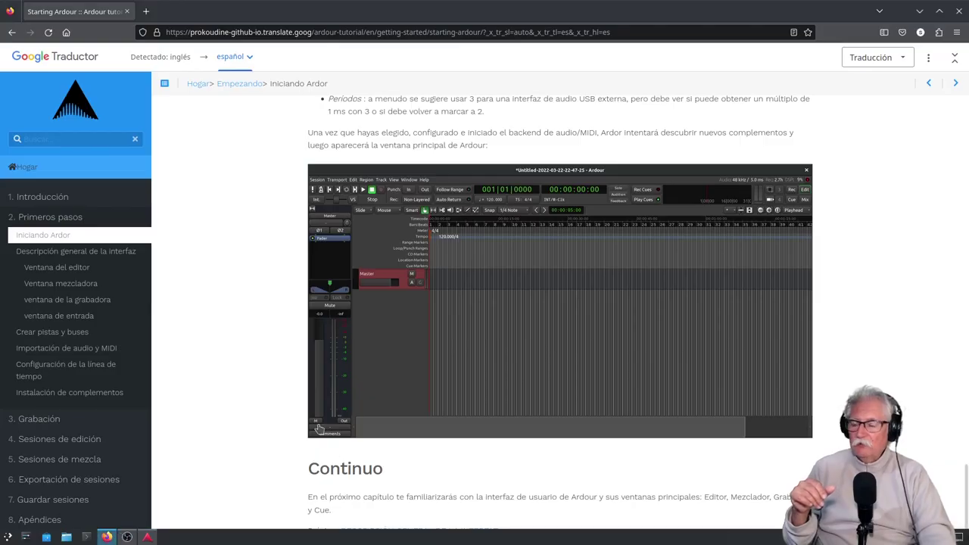
Step: Open the tutorial page "Descripción general de la interfaz" and compare its annotated Ardour window with the Pruebas session
{"action": "scroll", "coordinate": [319, 430], "scroll_direction": "down", "scroll_amount": 1}
{"action": "left_click", "coordinate": [77, 258]}
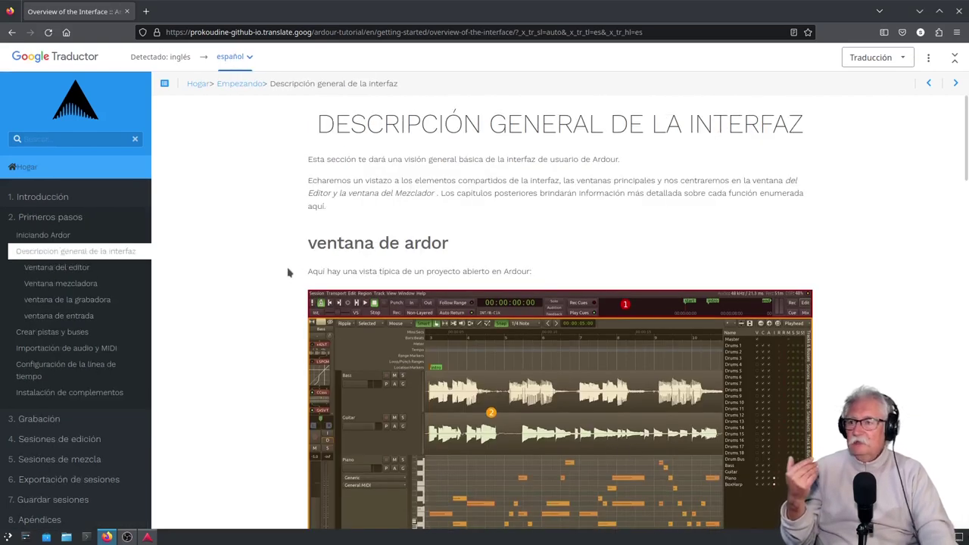
{"action": "scroll", "coordinate": [287, 273], "scroll_direction": "down", "scroll_amount": 4}
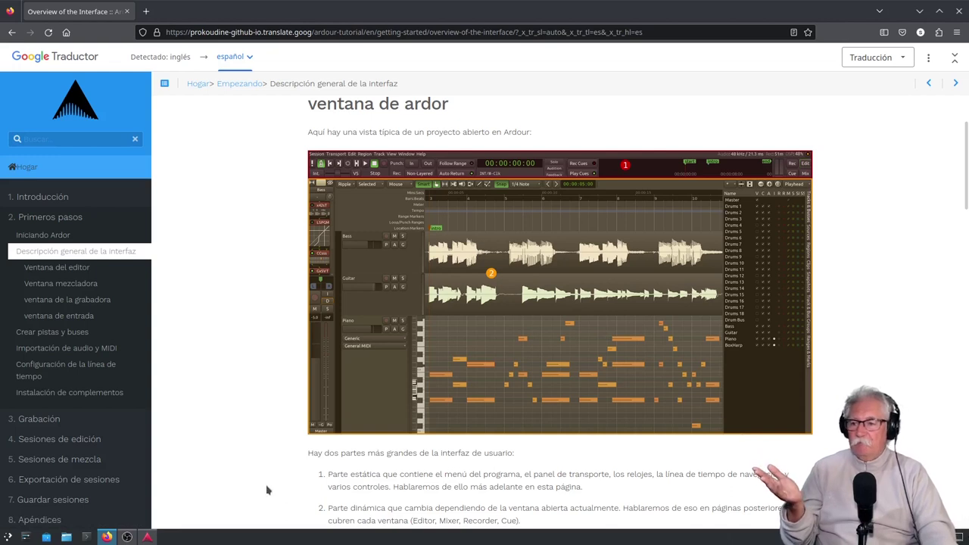
{"action": "scroll", "coordinate": [261, 476], "scroll_direction": "down", "scroll_amount": 2}
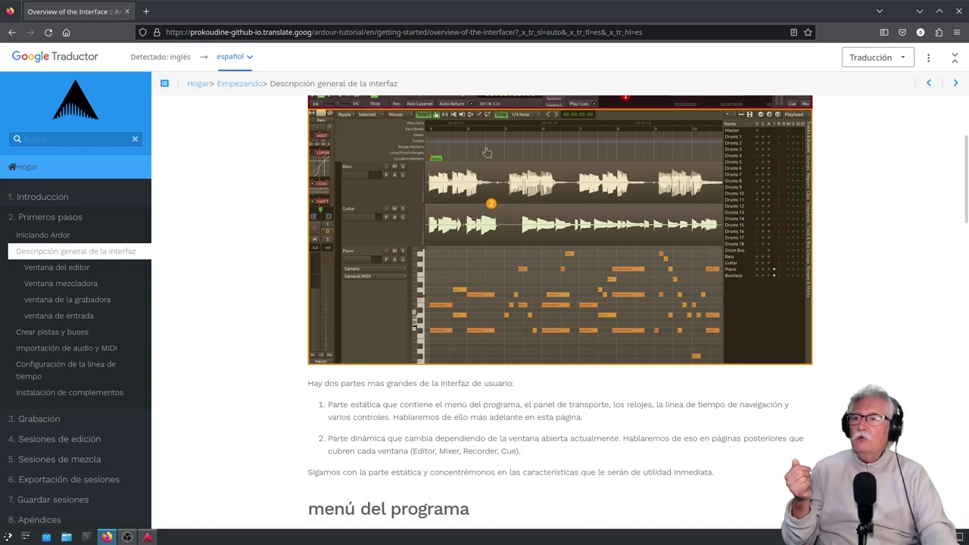
{"action": "scroll", "coordinate": [473, 276], "scroll_direction": "up", "scroll_amount": 2}
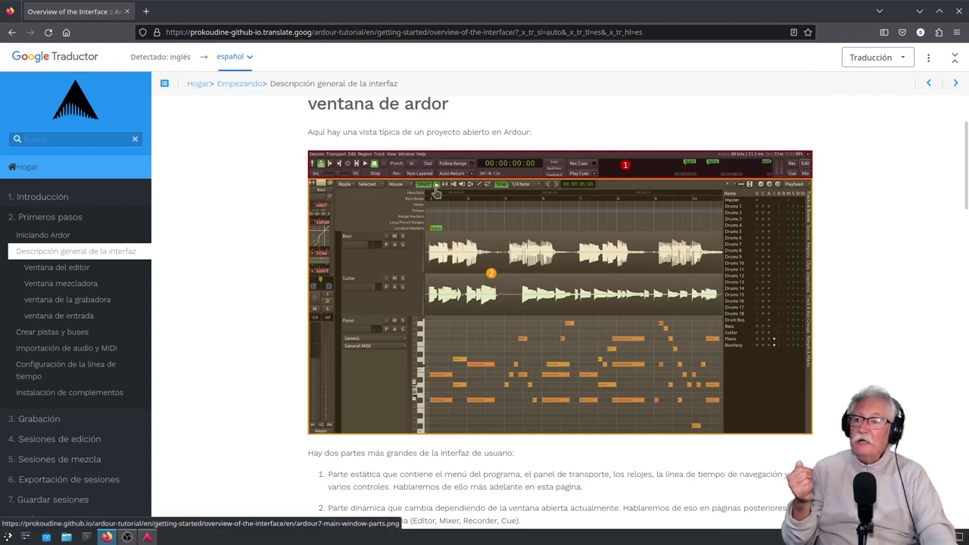
{"action": "left_click", "coordinate": [147, 537]}
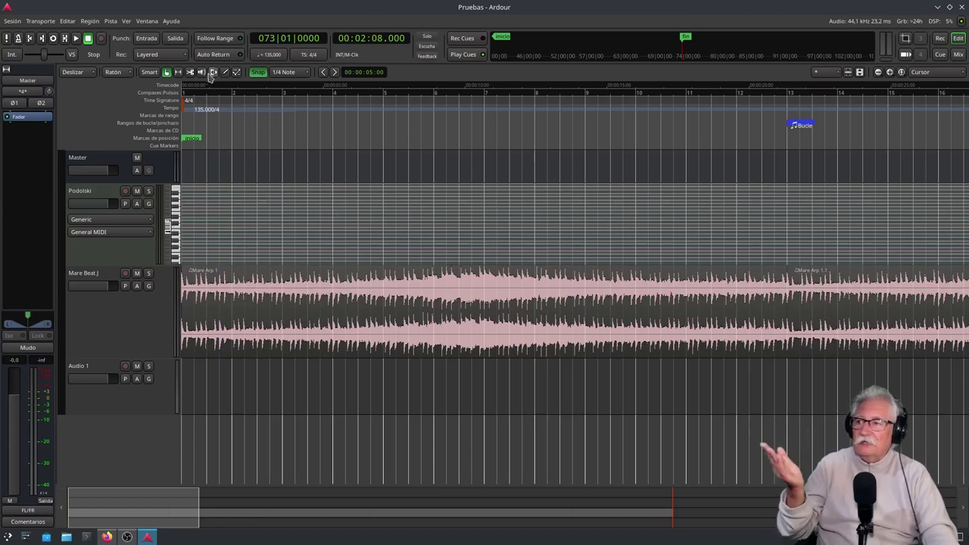
{"action": "key", "text": "alt+Tab"}
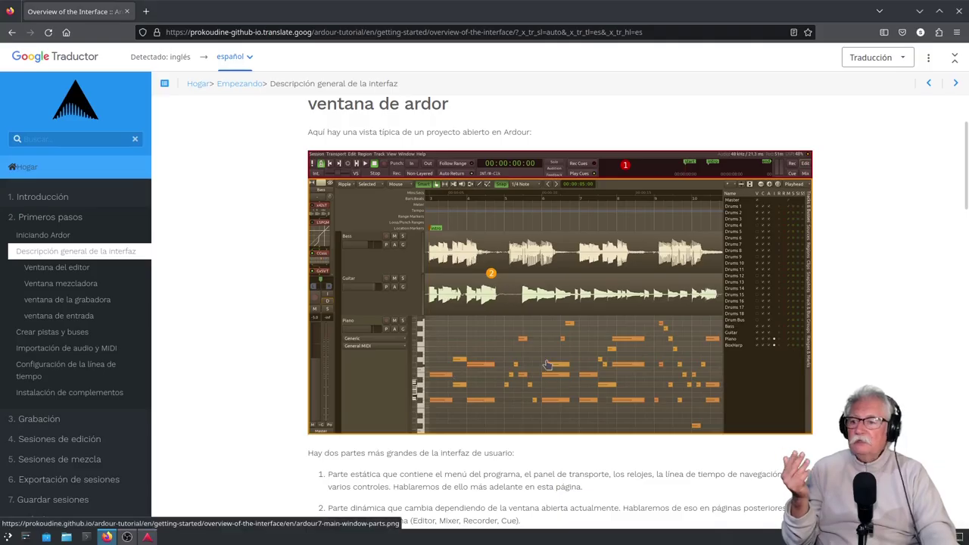
{"action": "scroll", "coordinate": [493, 464], "scroll_direction": "down", "scroll_amount": 3}
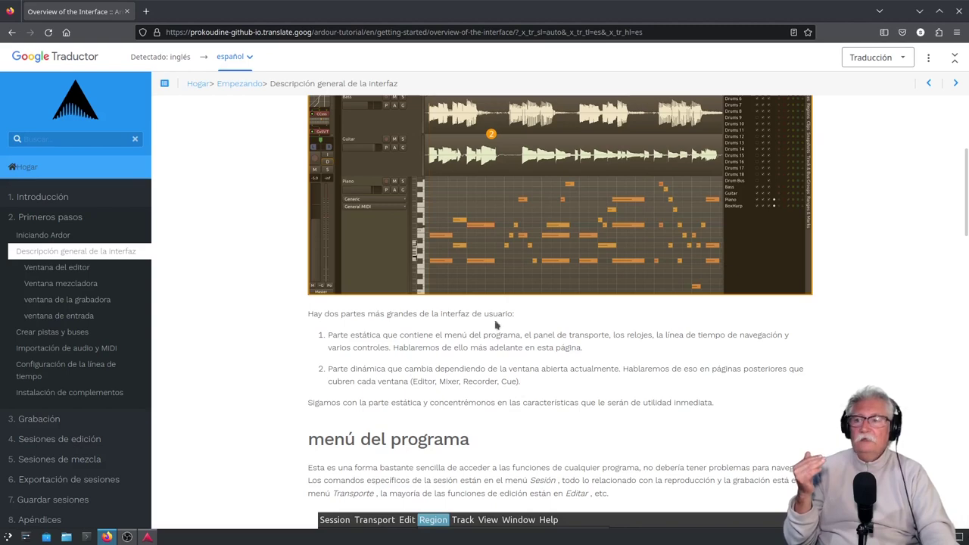
Step: Switch to Ardour, view the Rec window with its tracks and inputs, and return to the Edit window
{"action": "left_click", "coordinate": [148, 537]}
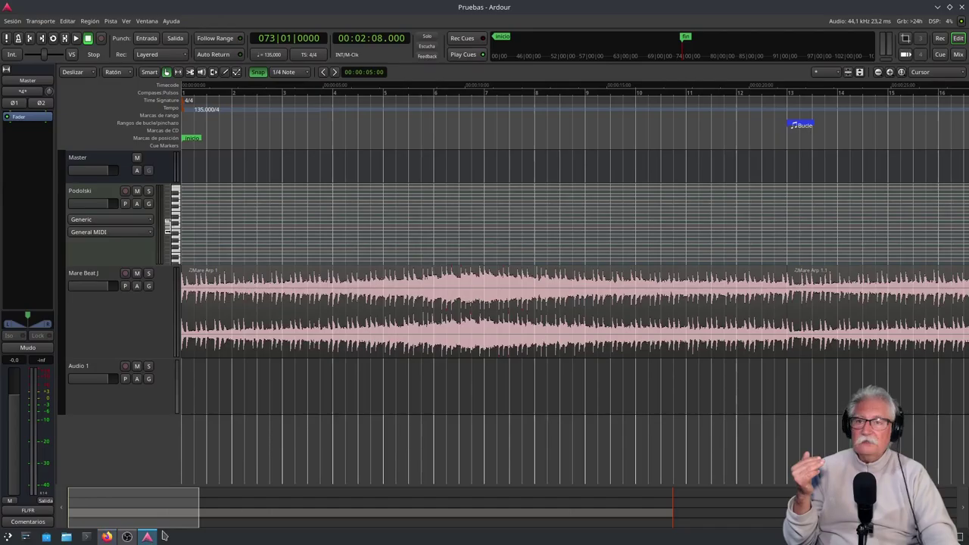
{"action": "left_click", "coordinate": [940, 38]}
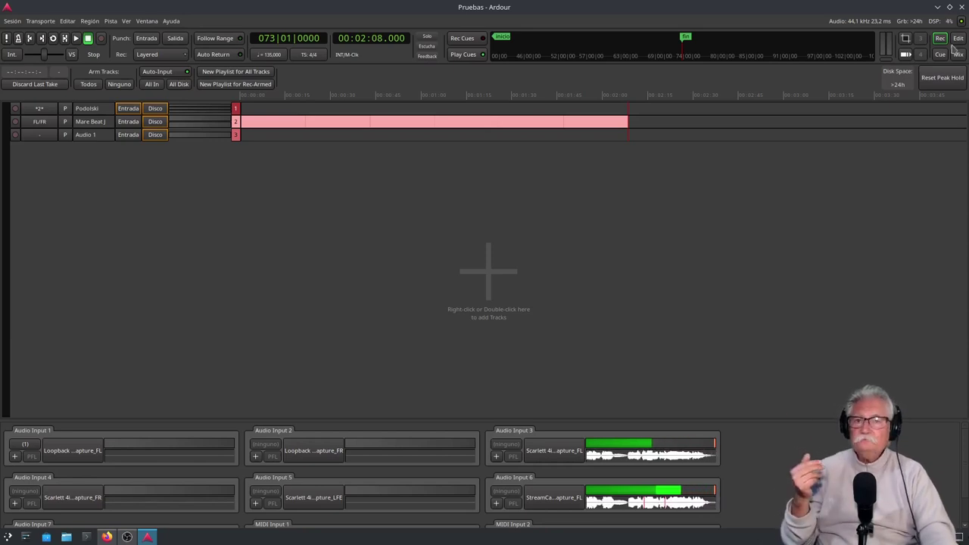
{"action": "key", "text": "alt+e"}
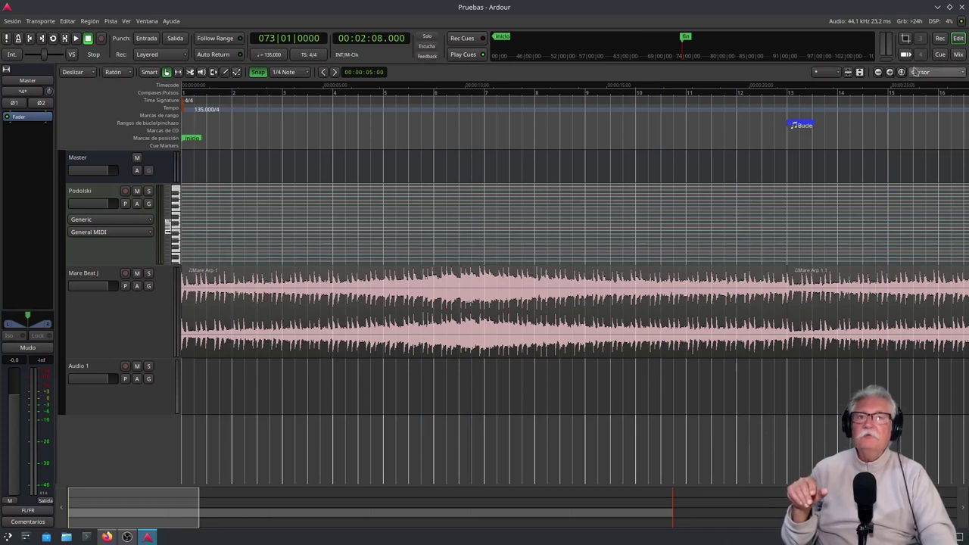
Step: View the Mix window and the Podolski plugin's interface, close the plugin, and show the Cue window
{"action": "left_click", "coordinate": [959, 55]}
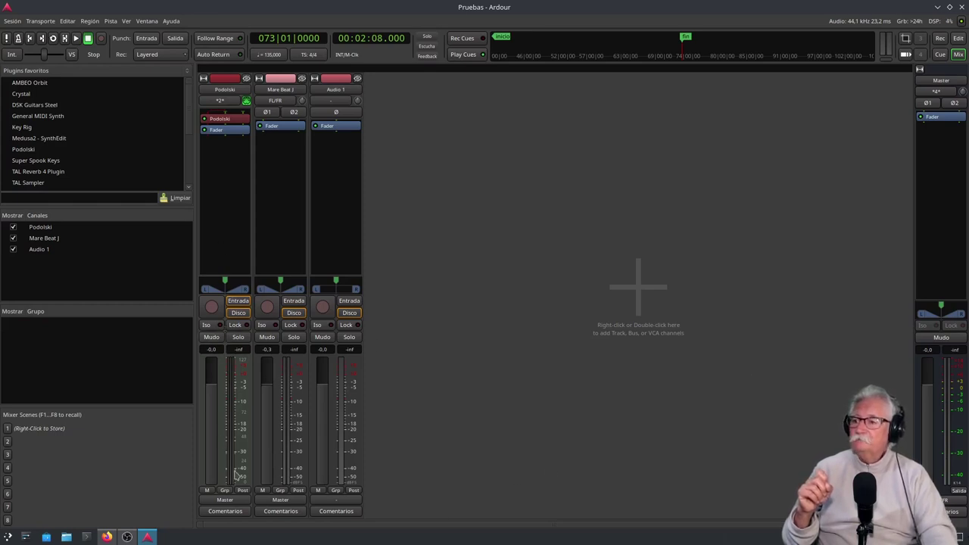
{"action": "double_click", "coordinate": [219, 120]}
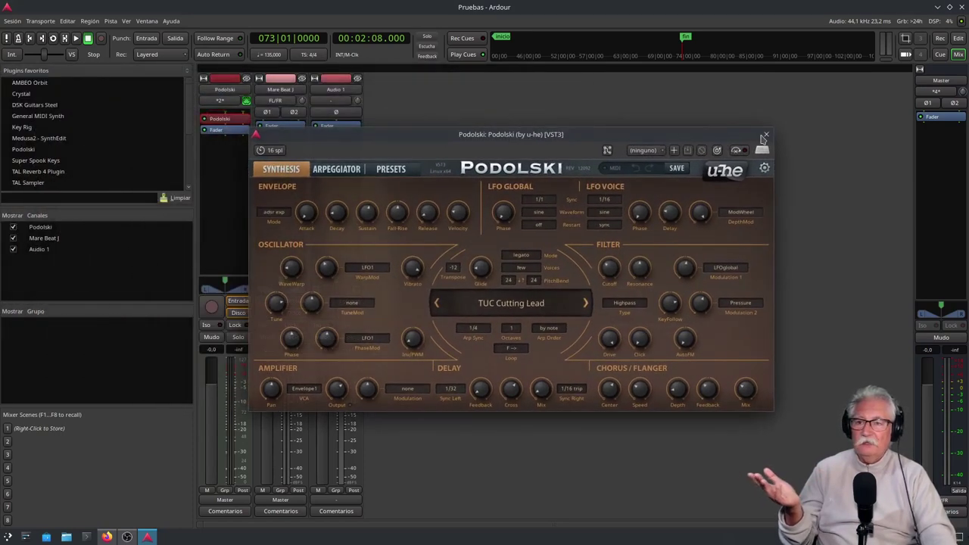
{"action": "left_click", "coordinate": [766, 135]}
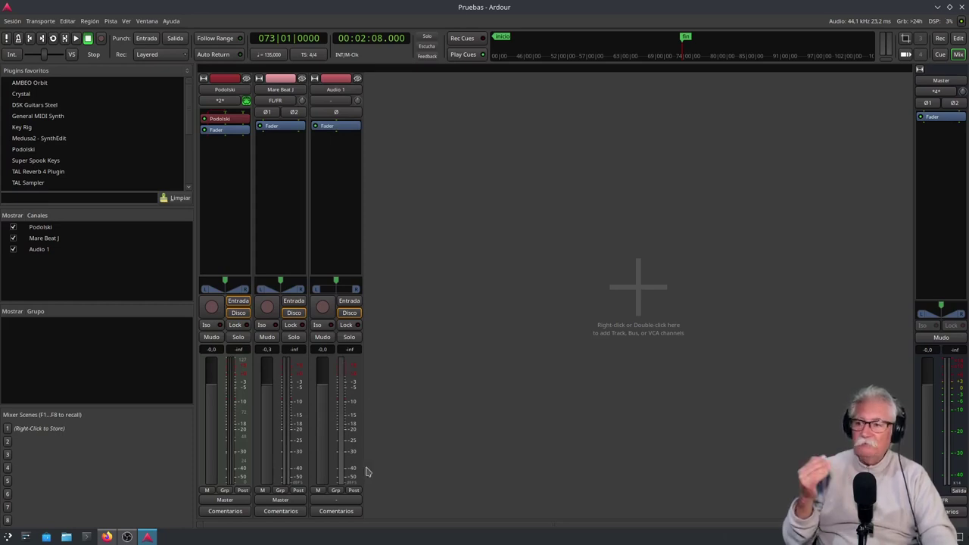
{"action": "left_click", "coordinate": [939, 56]}
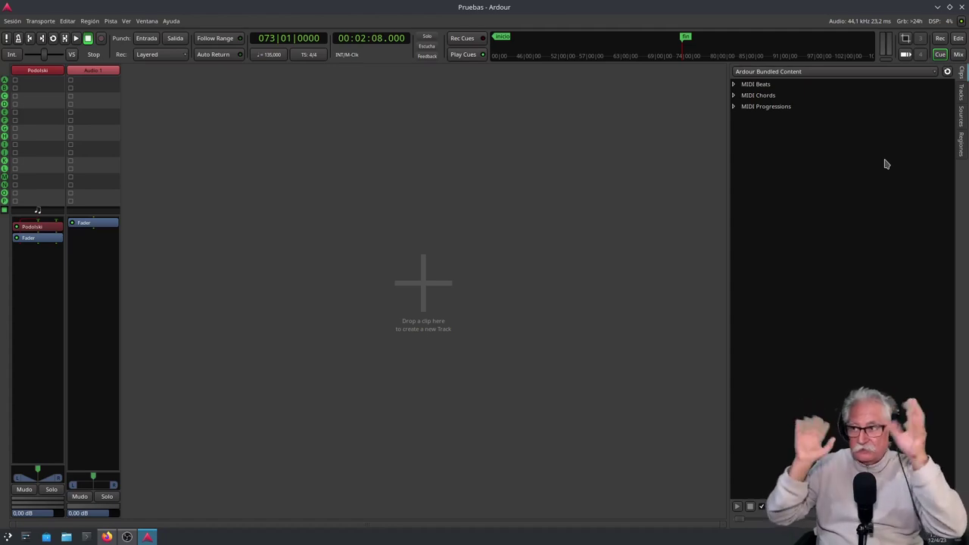
Step: Return to the tutorial in Firefox and examine its "menú del programa" section
{"action": "key", "text": "alt+Tab"}
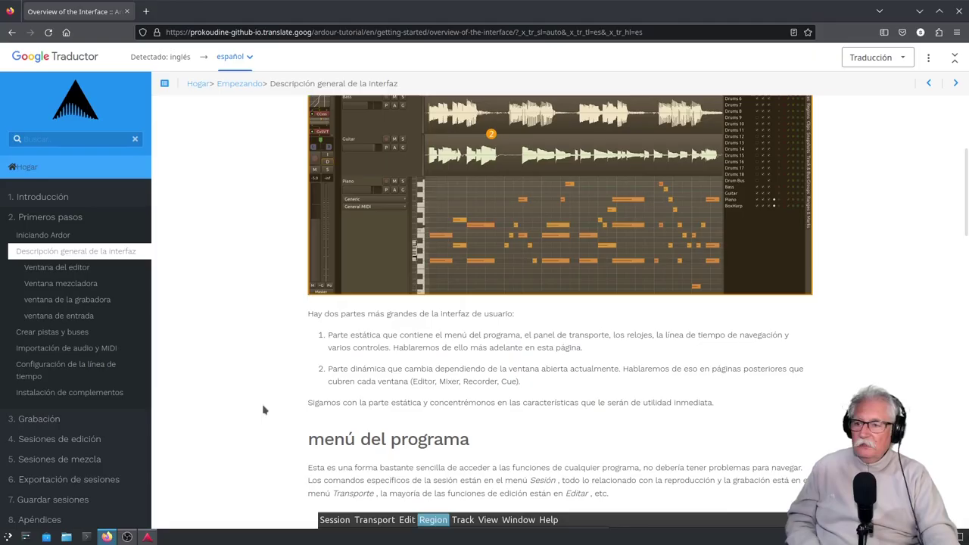
{"action": "scroll", "coordinate": [277, 374], "scroll_direction": "down", "scroll_amount": 5}
{"action": "scroll", "coordinate": [277, 374], "scroll_direction": "down", "scroll_amount": 2}
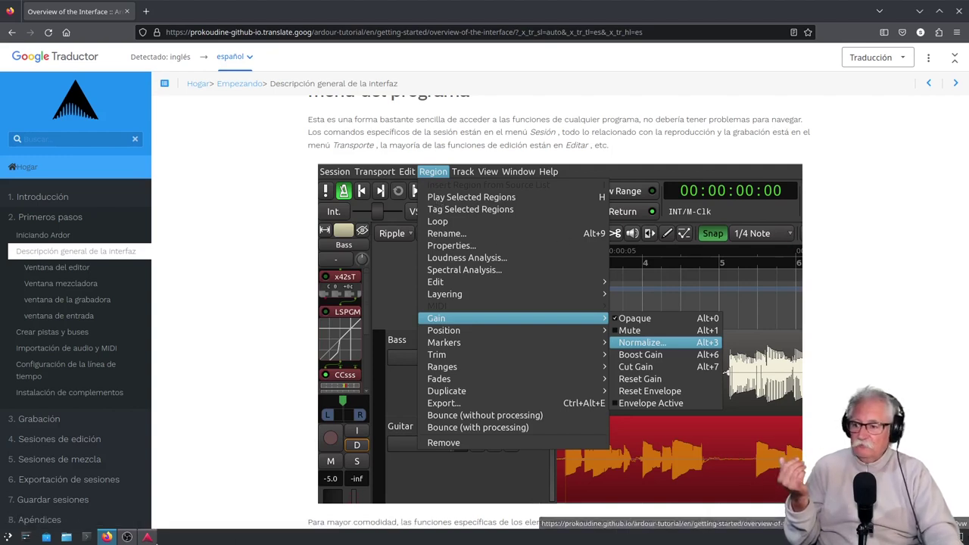
Step: Switch to Ardour and review the session, transport and editing commands available for the Pruebas session
{"action": "left_click", "coordinate": [147, 537]}
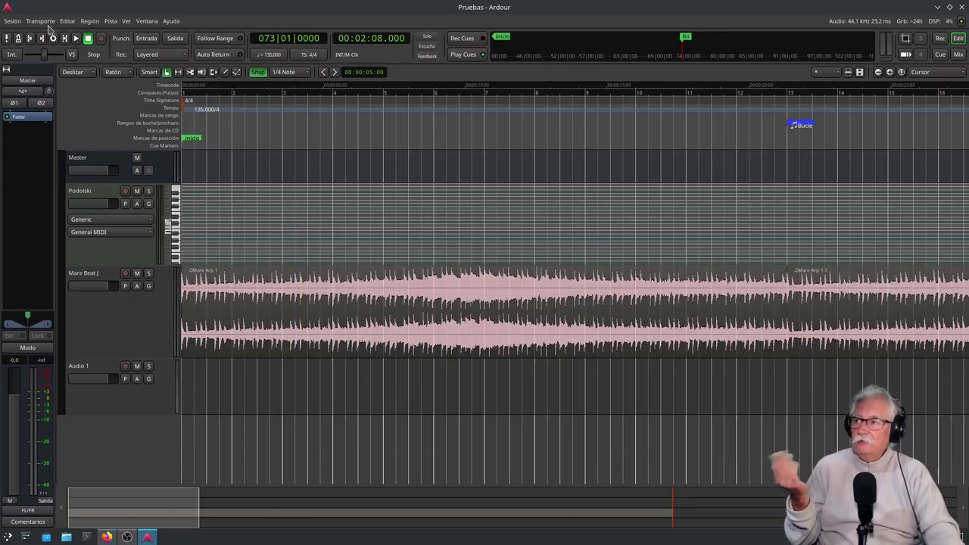
{"action": "left_click", "coordinate": [12, 22]}
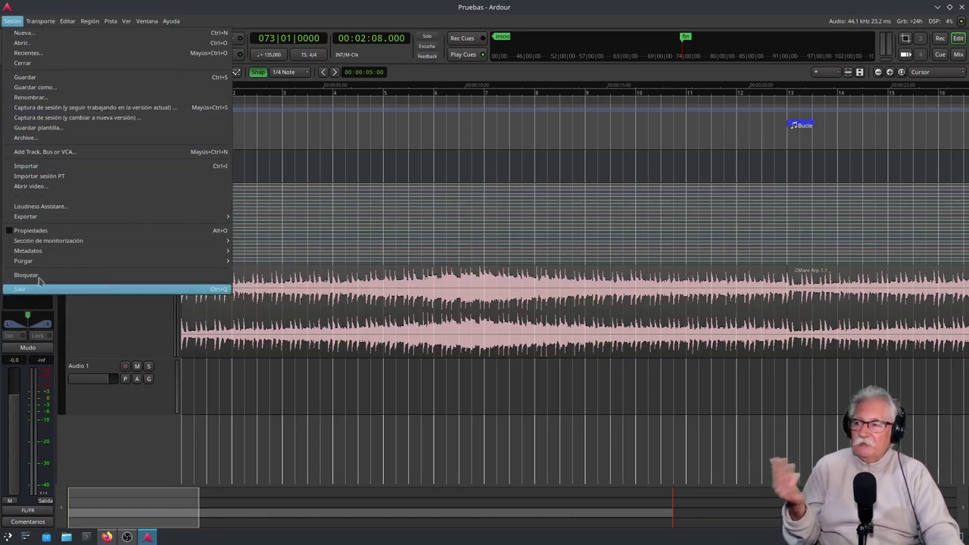
{"action": "mouse_move", "coordinate": [37, 21]}
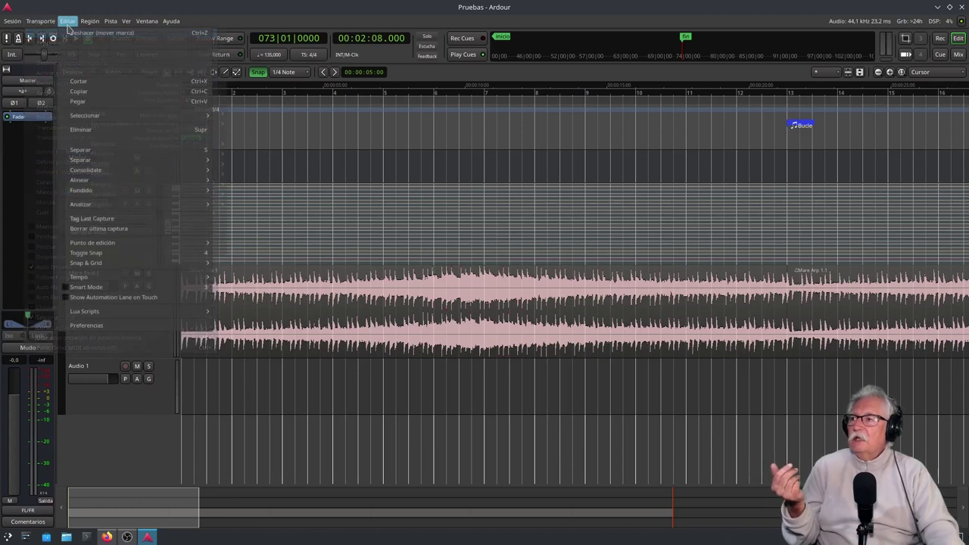
{"action": "left_click", "coordinate": [65, 26]}
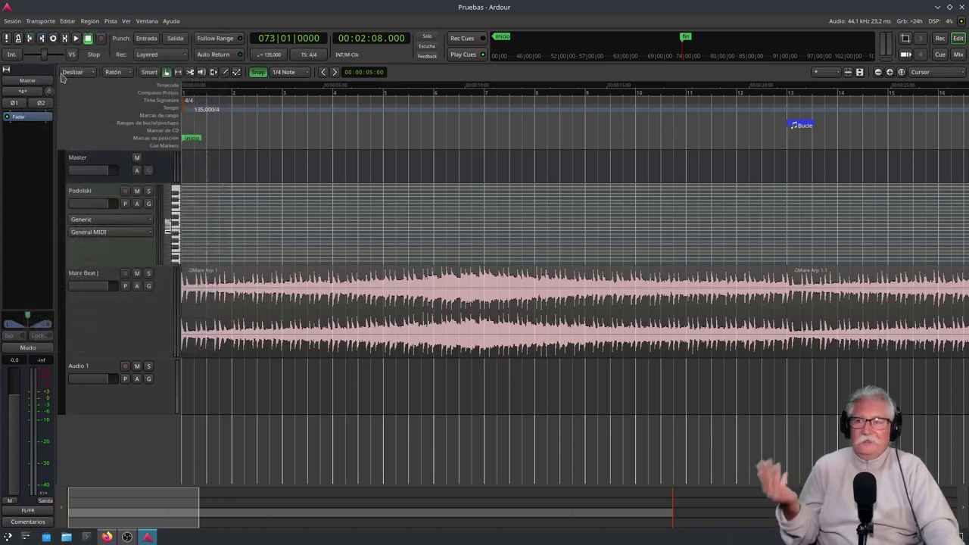
{"action": "left_click", "coordinate": [69, 23]}
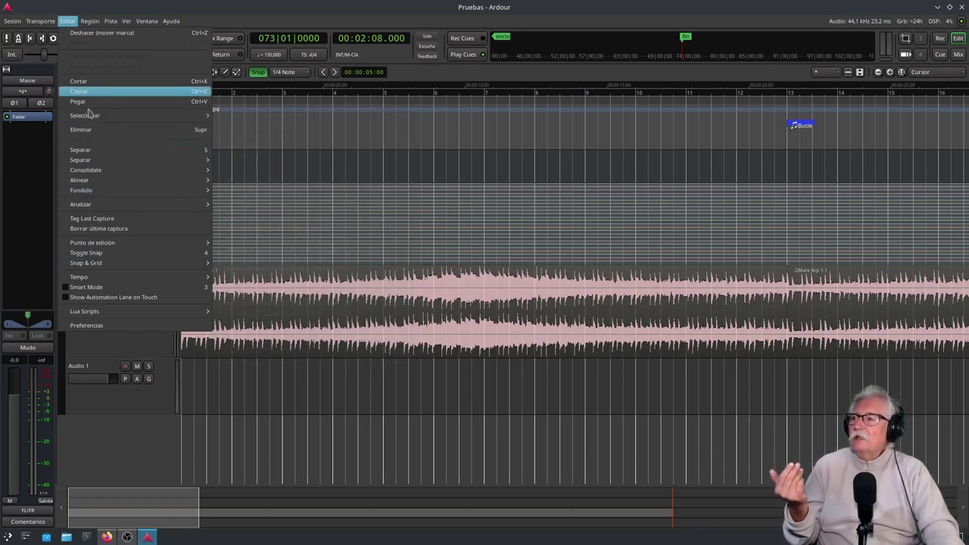
Step: Select the first audio region on the Mare Beat J track and review the commands for regions
{"action": "mouse_move", "coordinate": [90, 22]}
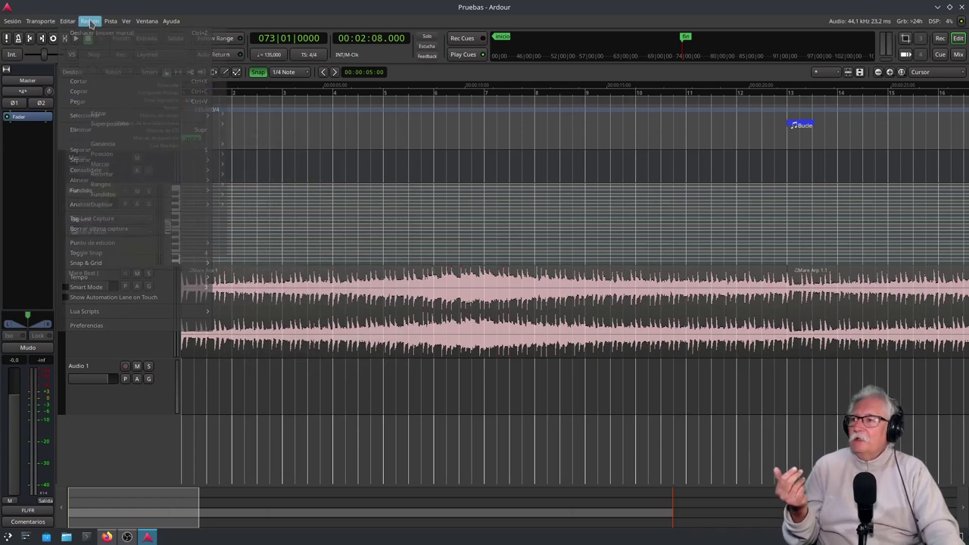
{"action": "left_click", "coordinate": [355, 404]}
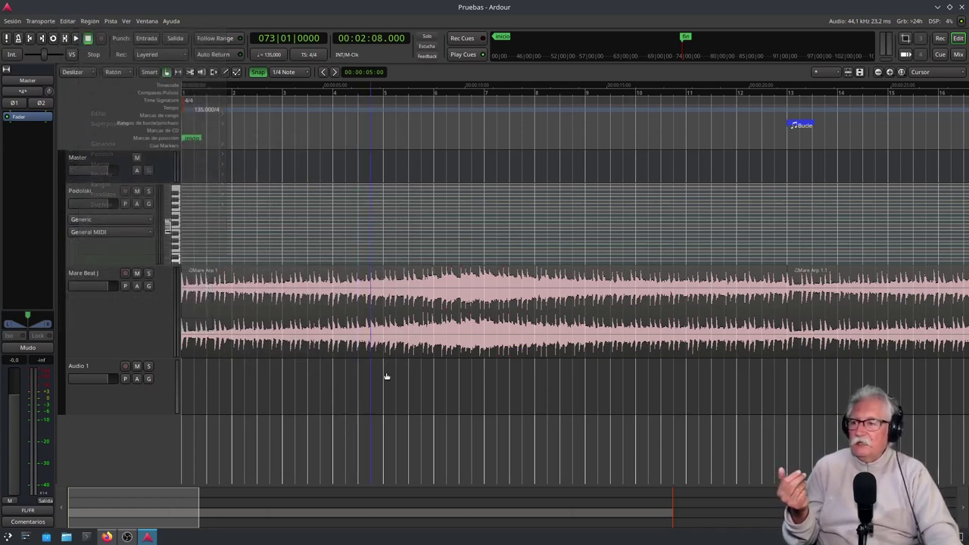
{"action": "left_click", "coordinate": [649, 316]}
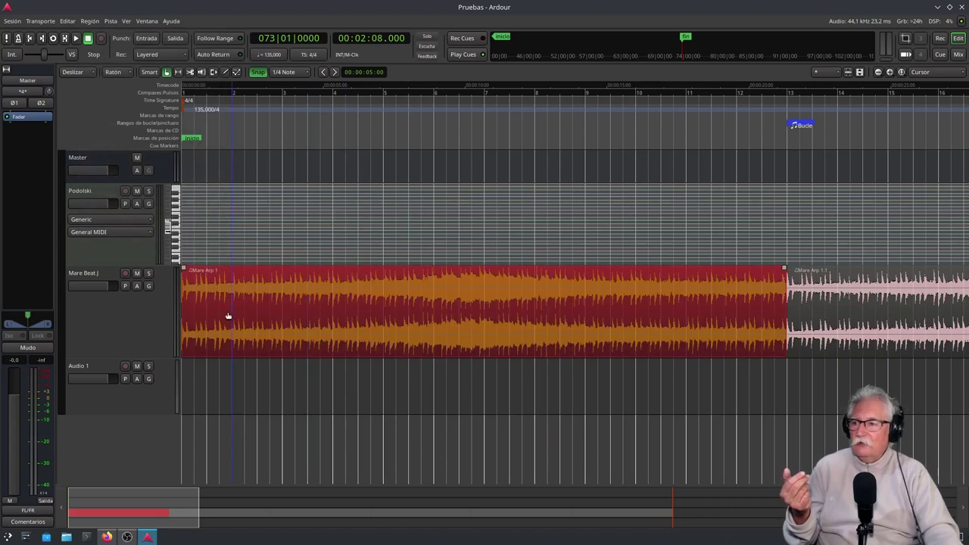
{"action": "left_click", "coordinate": [91, 22]}
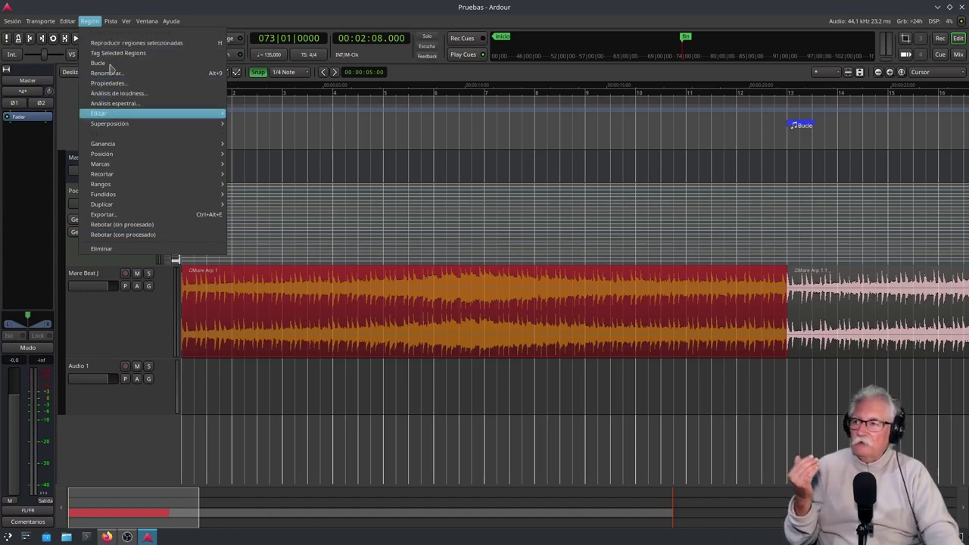
Step: Select the Mare Beat J track and review the commands that apply to tracks
{"action": "left_click", "coordinate": [113, 24]}
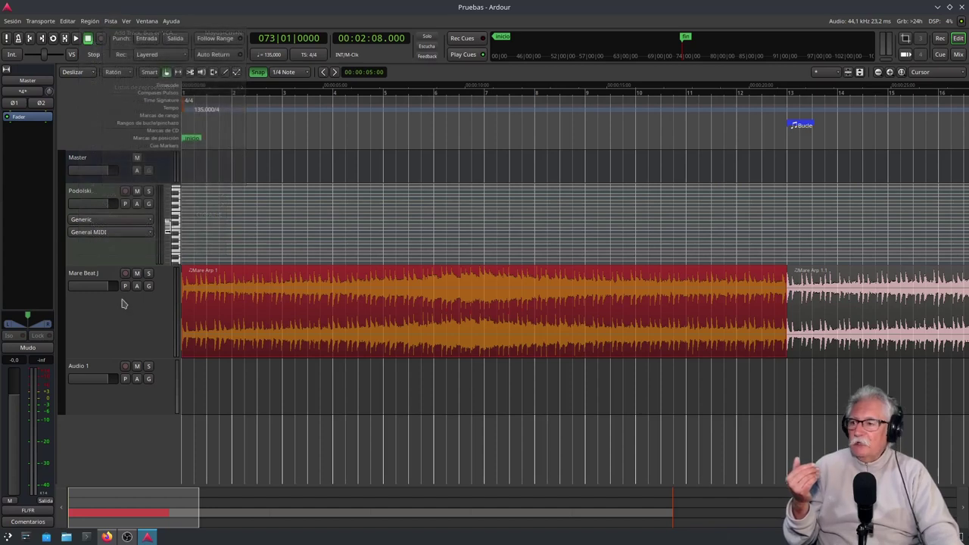
{"action": "left_click", "coordinate": [114, 316]}
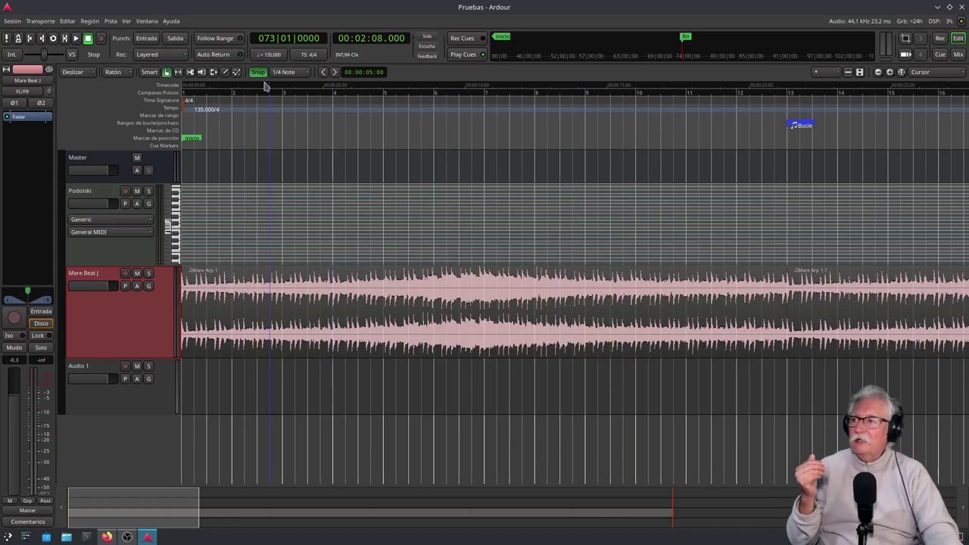
{"action": "left_click", "coordinate": [111, 21]}
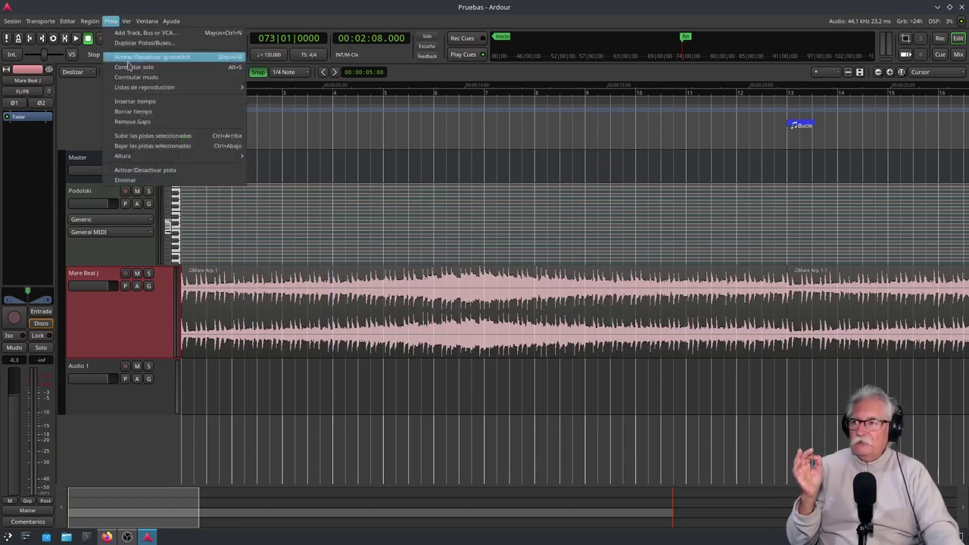
Step: Review Ardour's view options, including the time formats for the secondary clock and the zoom focus
{"action": "mouse_move", "coordinate": [127, 21]}
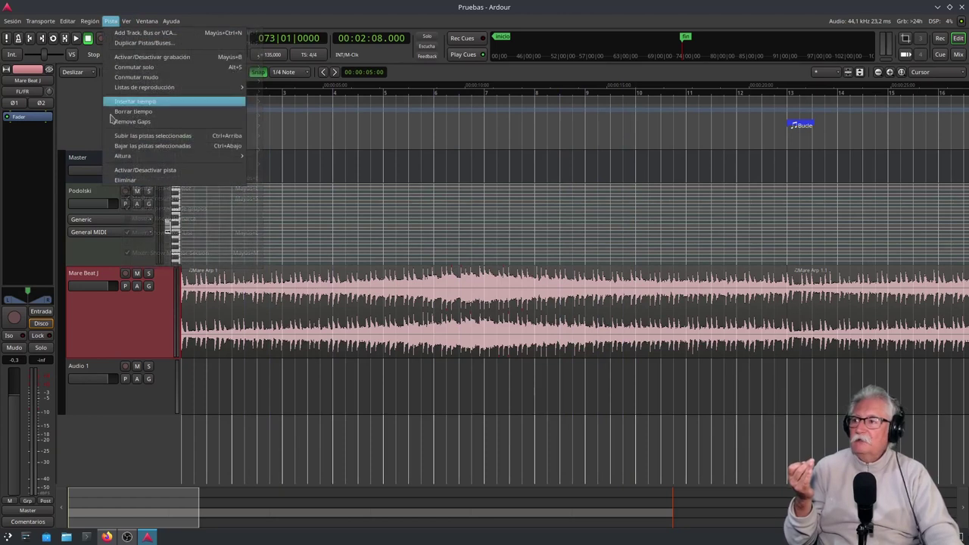
{"action": "left_click", "coordinate": [127, 23]}
{"action": "left_click", "coordinate": [128, 24]}
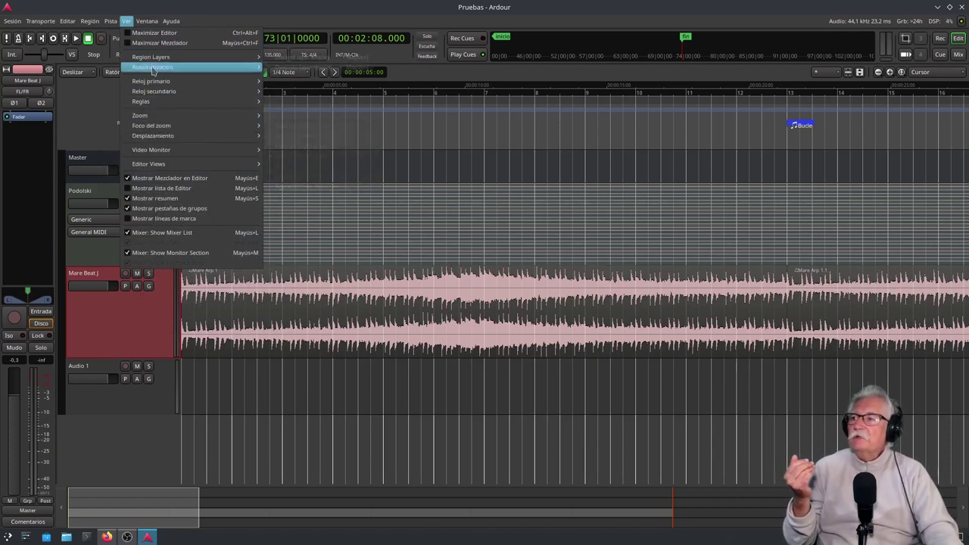
{"action": "mouse_move", "coordinate": [159, 92]}
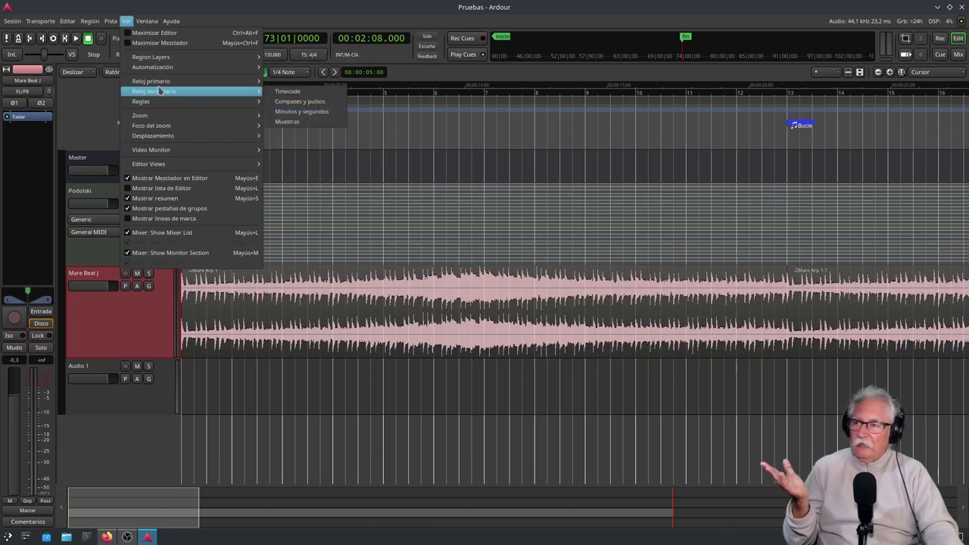
{"action": "mouse_move", "coordinate": [182, 126]}
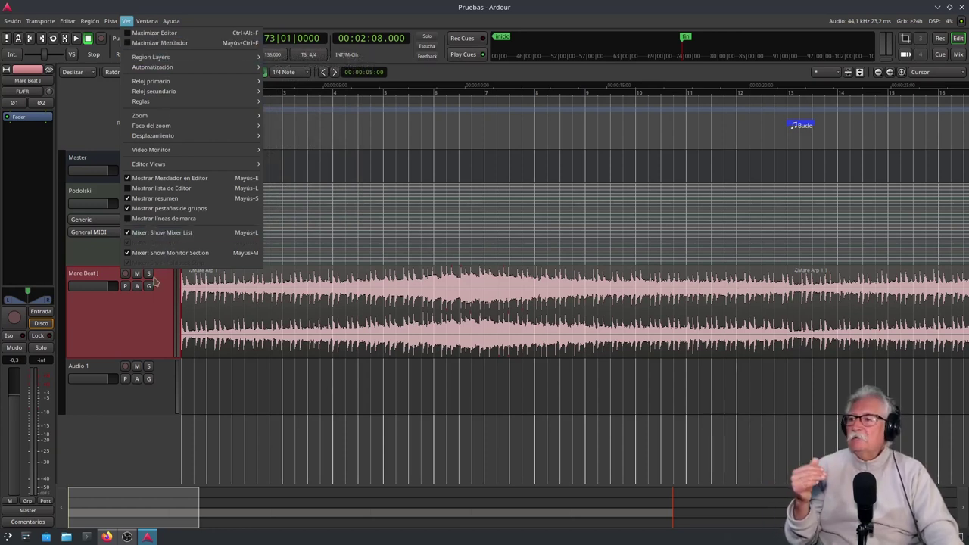
Step: Examine the installed plugins in the plugin manager, including the scan log of M-Audio Key Rig, and close the manager
{"action": "mouse_move", "coordinate": [147, 21]}
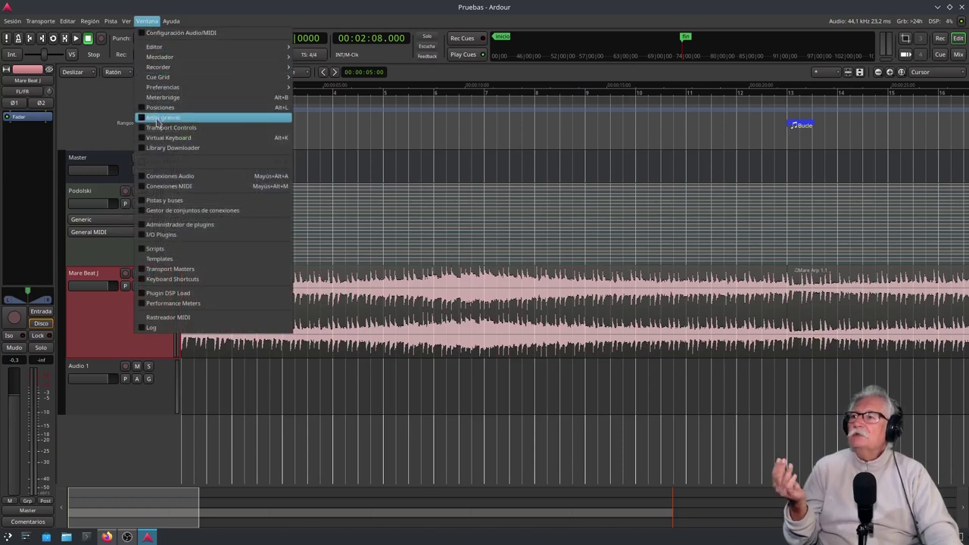
{"action": "mouse_move", "coordinate": [170, 51]}
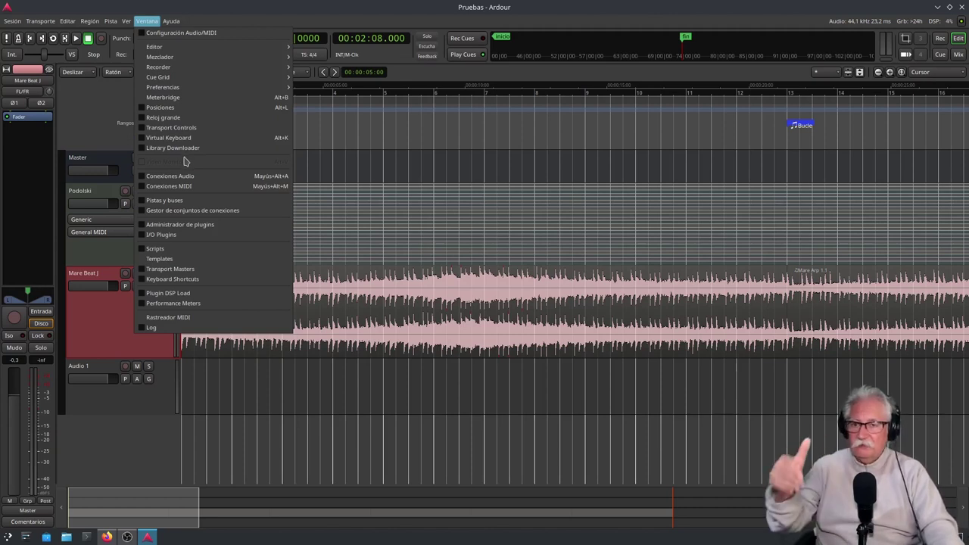
{"action": "left_click", "coordinate": [180, 225]}
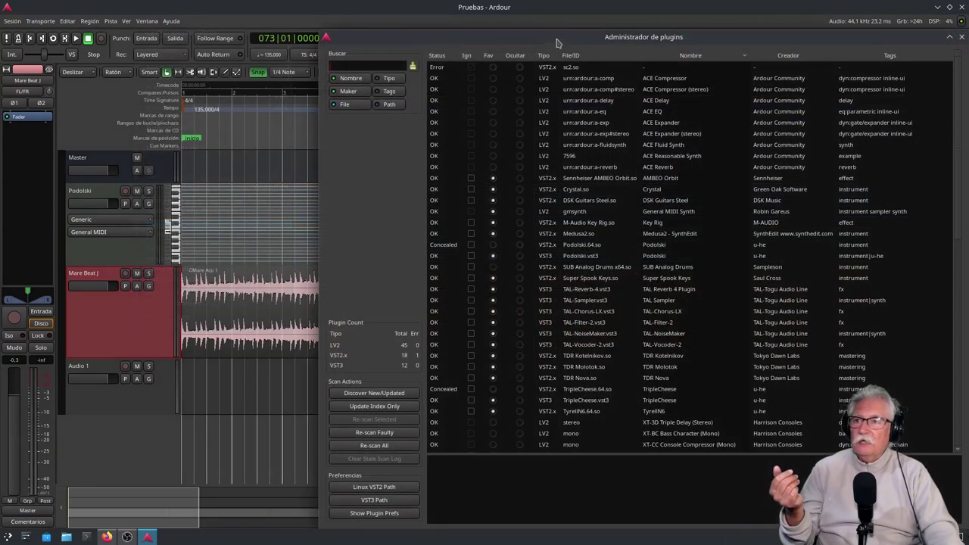
{"action": "left_click_drag", "start_coordinate": [549, 42], "coordinate": [331, 26]}
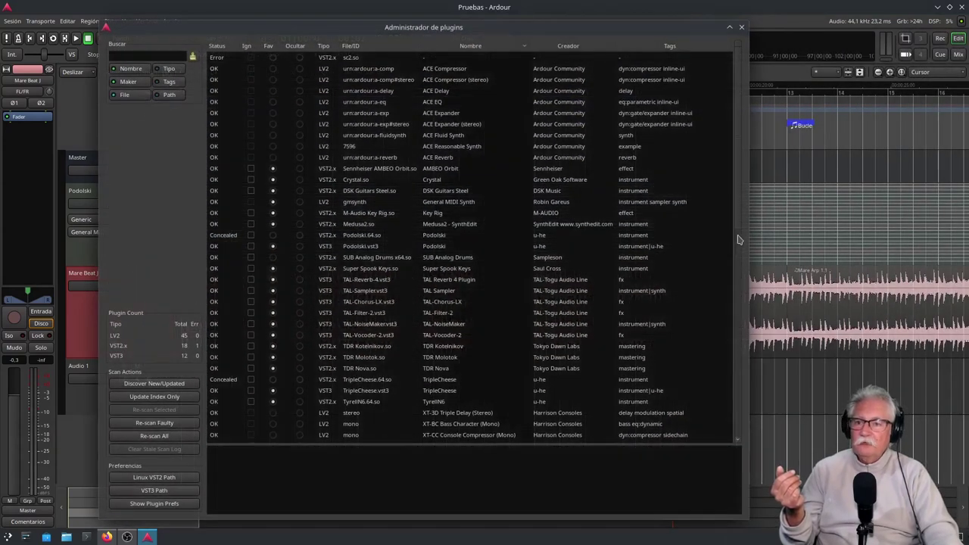
{"action": "left_click_drag", "start_coordinate": [739, 238], "coordinate": [740, 281]}
{"action": "left_click_drag", "start_coordinate": [741, 128], "coordinate": [740, 112]}
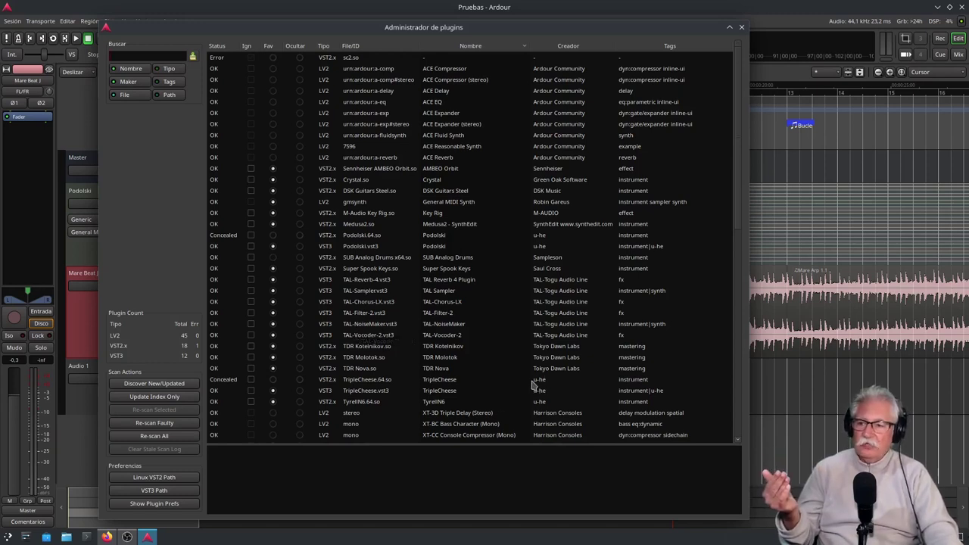
{"action": "left_click", "coordinate": [355, 215]}
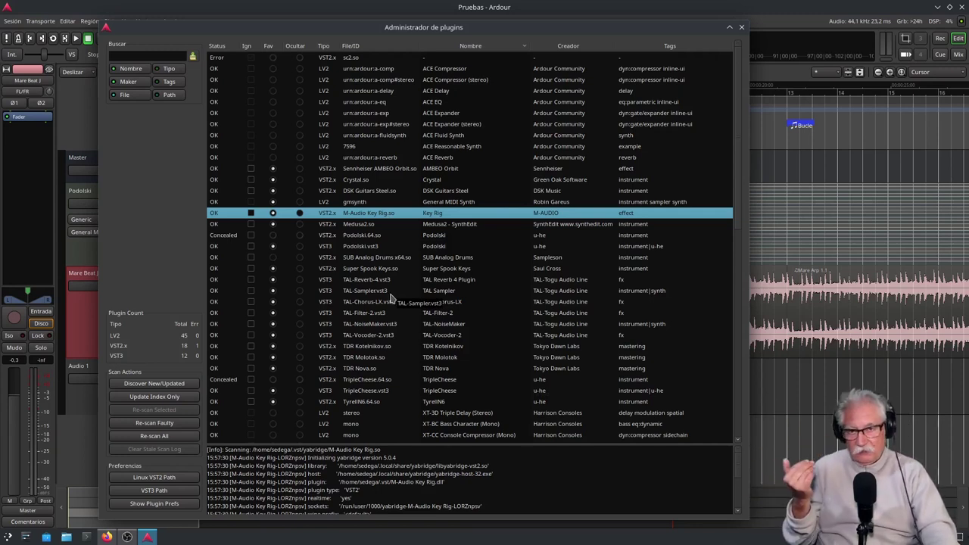
{"action": "left_click", "coordinate": [741, 28]}
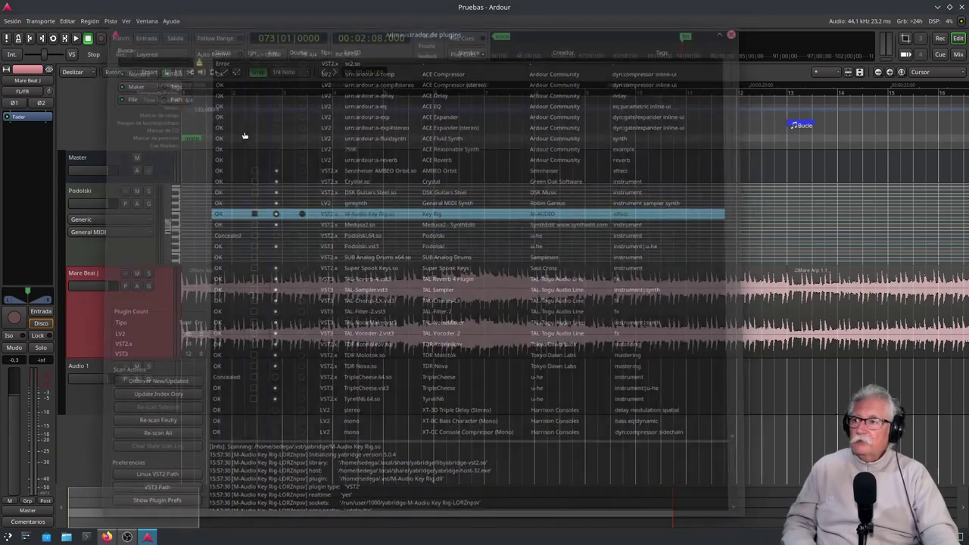
Step: Show the Virtual MIDI Keyboard and move it over the middle of the timeline, clear of the track headers
{"action": "left_click", "coordinate": [146, 23]}
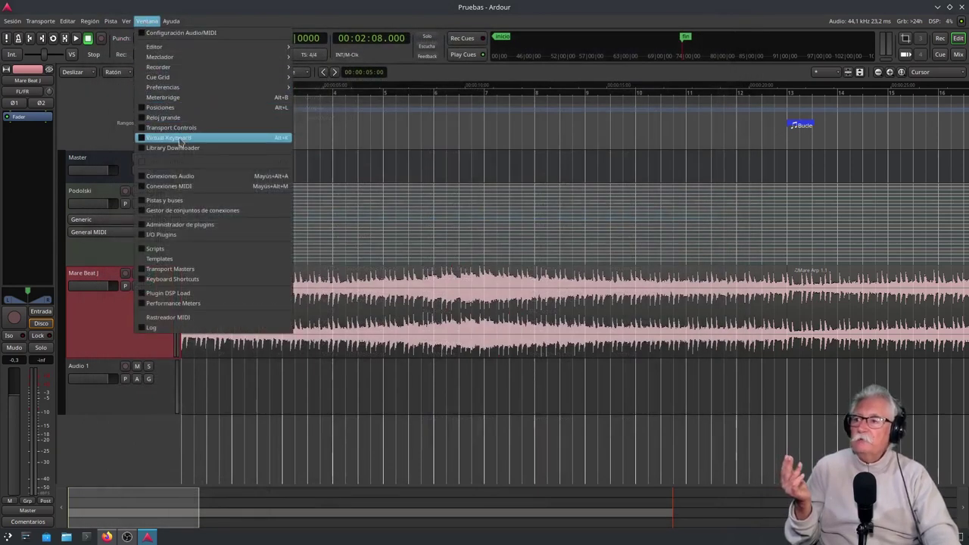
{"action": "left_click", "coordinate": [180, 139]}
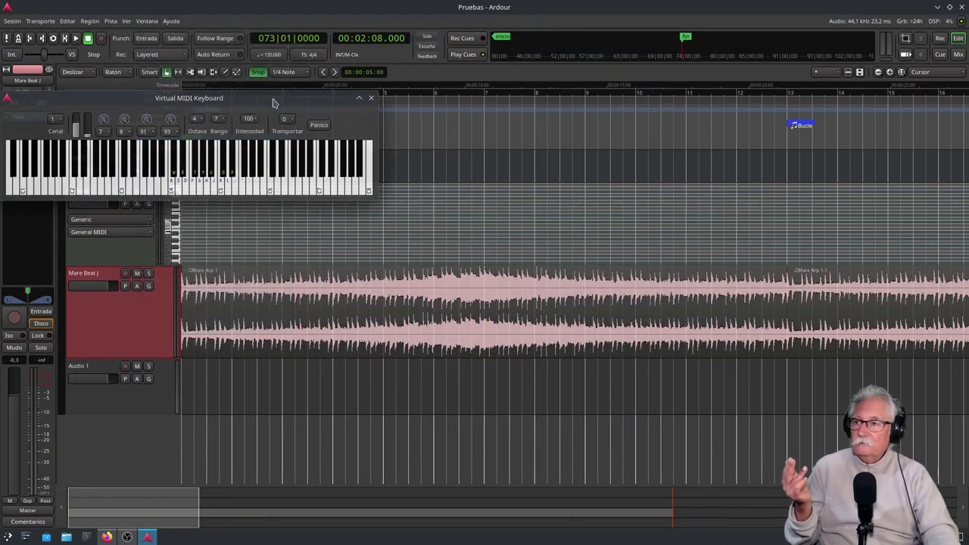
{"action": "left_click_drag", "start_coordinate": [274, 102], "coordinate": [586, 136]}
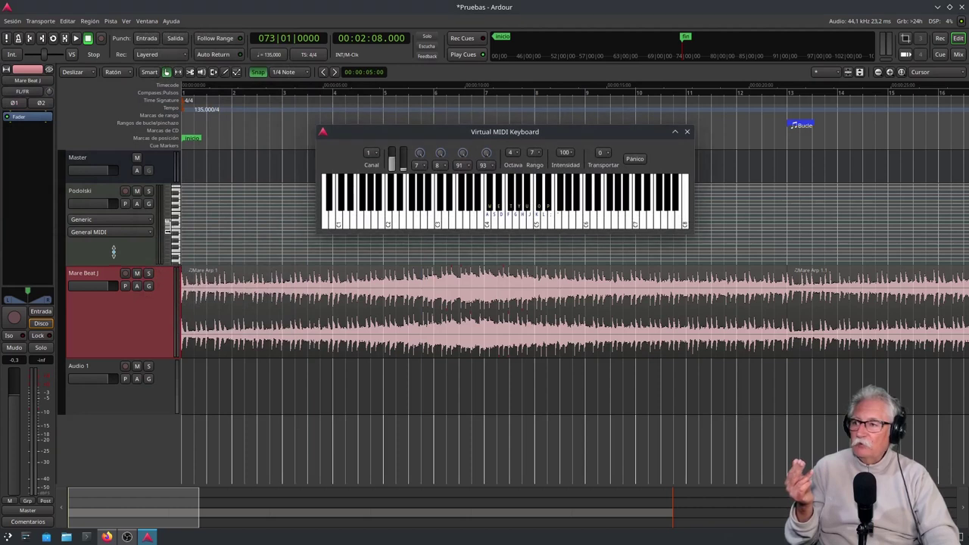
Step: Select the Podolski track, play several notes on it with the virtual keyboard, and close the keyboard
{"action": "left_click", "coordinate": [113, 252]}
{"action": "left_click", "coordinate": [494, 226]}
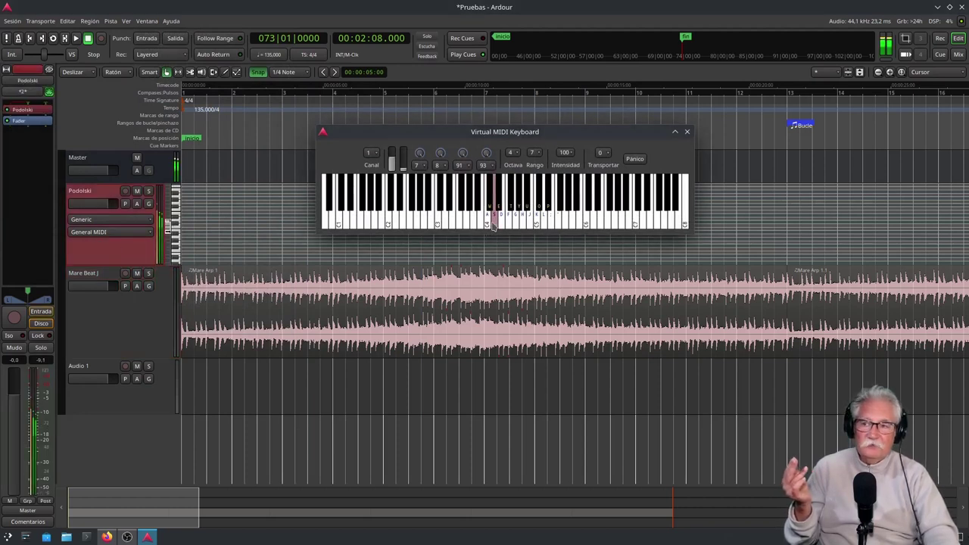
{"action": "left_click", "coordinate": [510, 225]}
{"action": "left_click", "coordinate": [525, 226]}
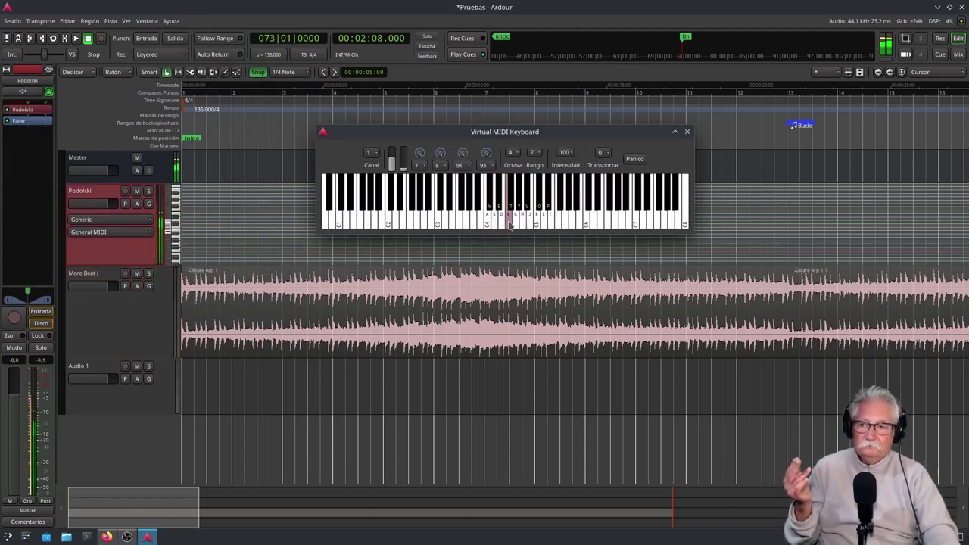
{"action": "left_click", "coordinate": [510, 225]}
{"action": "left_click", "coordinate": [501, 225]}
{"action": "left_click_drag", "start_coordinate": [177, 205], "coordinate": [183, 224]}
{"action": "left_click", "coordinate": [687, 134]}
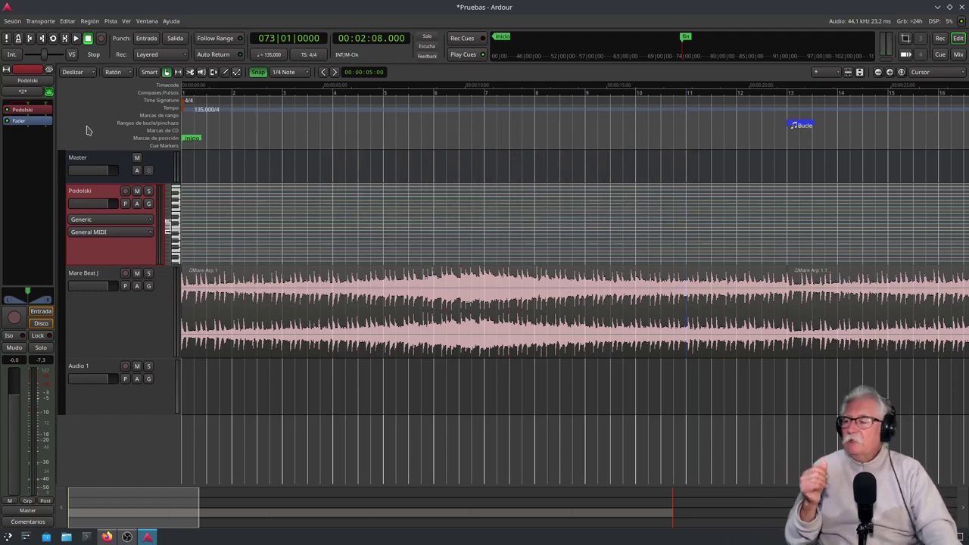
Step: View the Acerca de Ardour version information and close it
{"action": "left_click", "coordinate": [172, 22]}
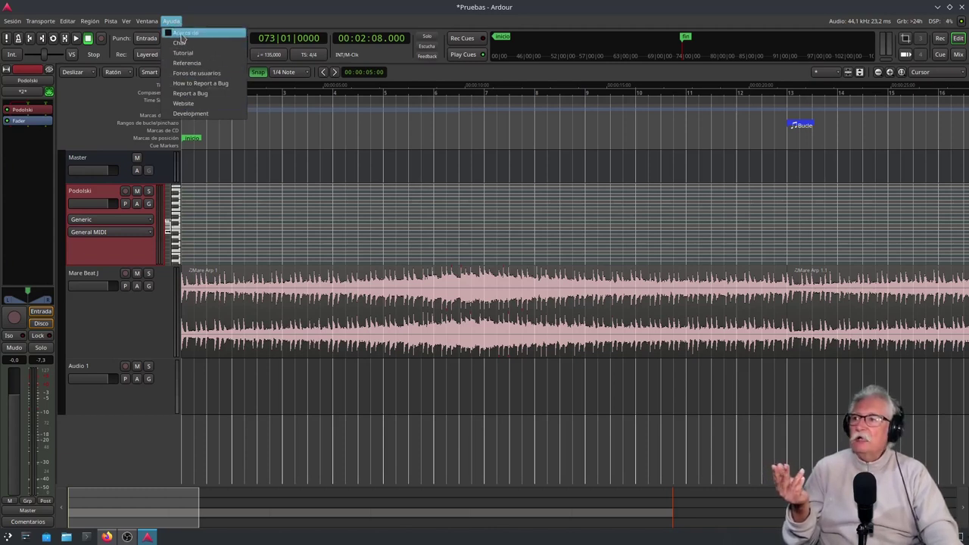
{"action": "left_click", "coordinate": [182, 37]}
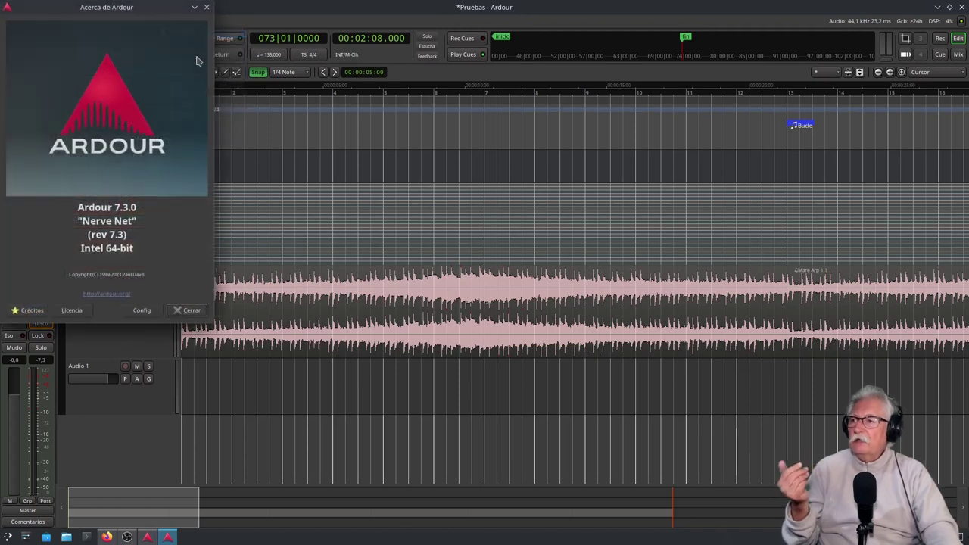
{"action": "left_click", "coordinate": [206, 8]}
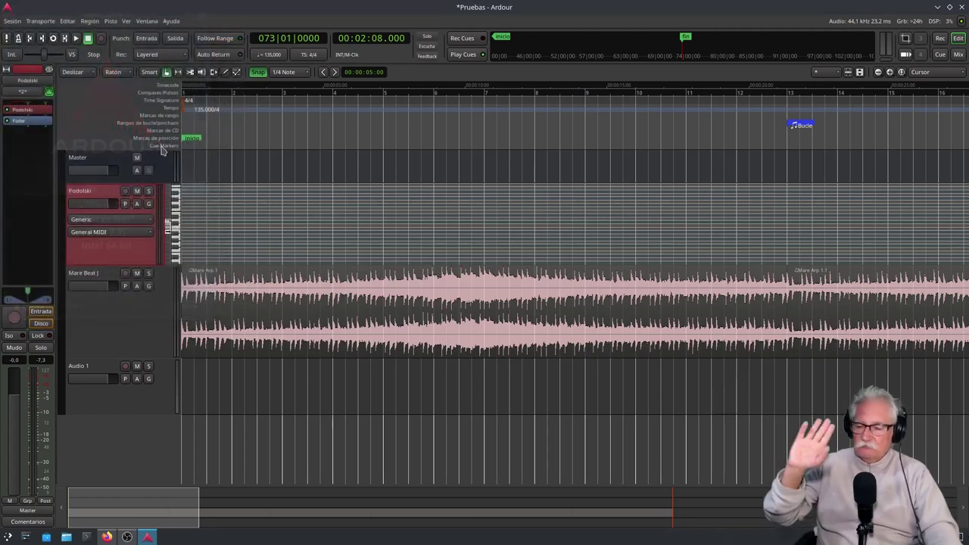
Step: Review Ardour's help resources and return to the interface overview tutorial in Firefox
{"action": "left_click", "coordinate": [171, 20]}
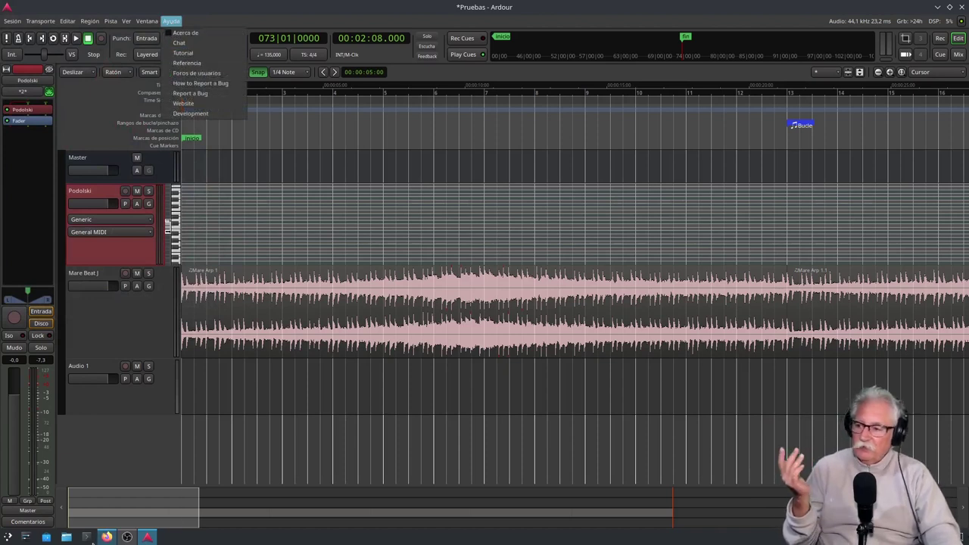
{"action": "mouse_move", "coordinate": [107, 537]}
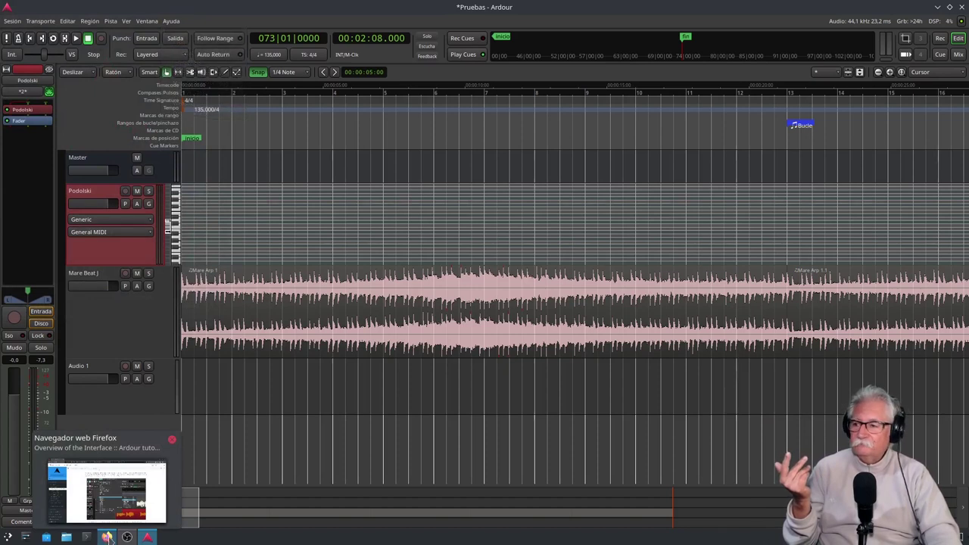
{"action": "left_click", "coordinate": [107, 537]}
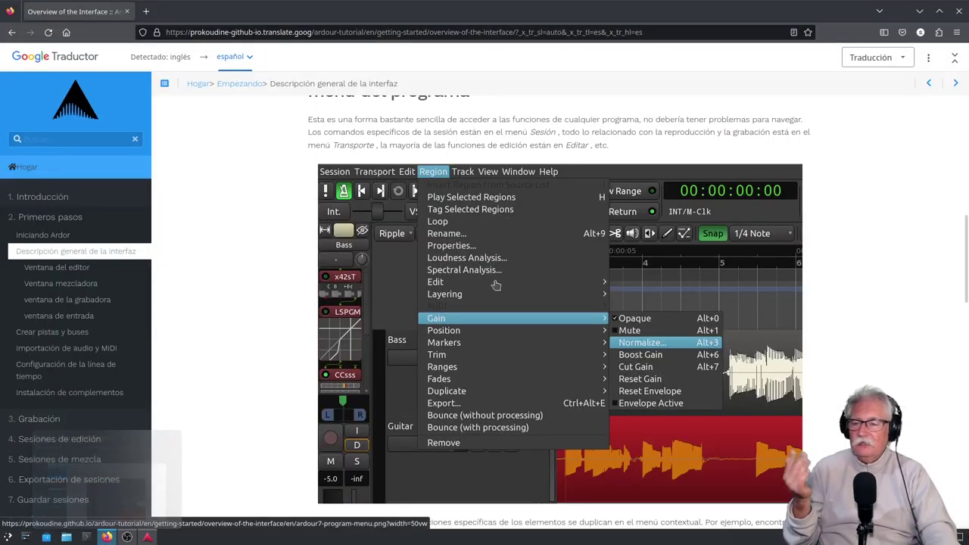
Step: Read the tutorial through its Panel de información section and switch to Ardour
{"action": "scroll", "coordinate": [541, 239], "scroll_direction": "down", "scroll_amount": 2}
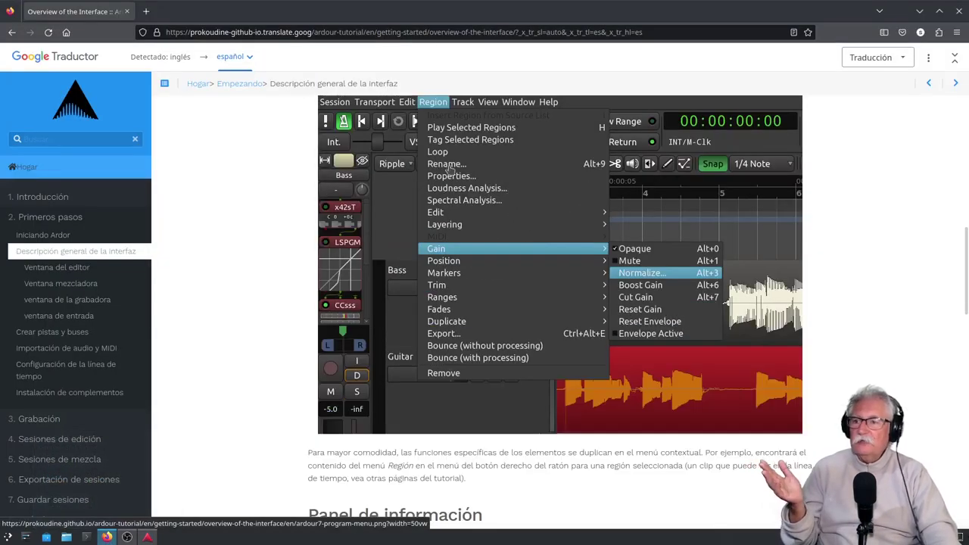
{"action": "scroll", "coordinate": [449, 168], "scroll_direction": "down", "scroll_amount": 6}
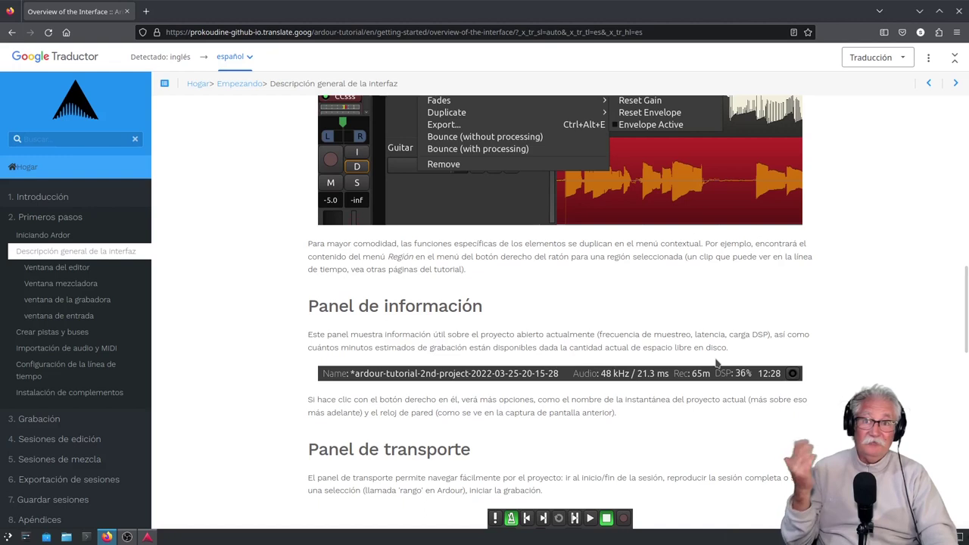
{"action": "left_click", "coordinate": [147, 537]}
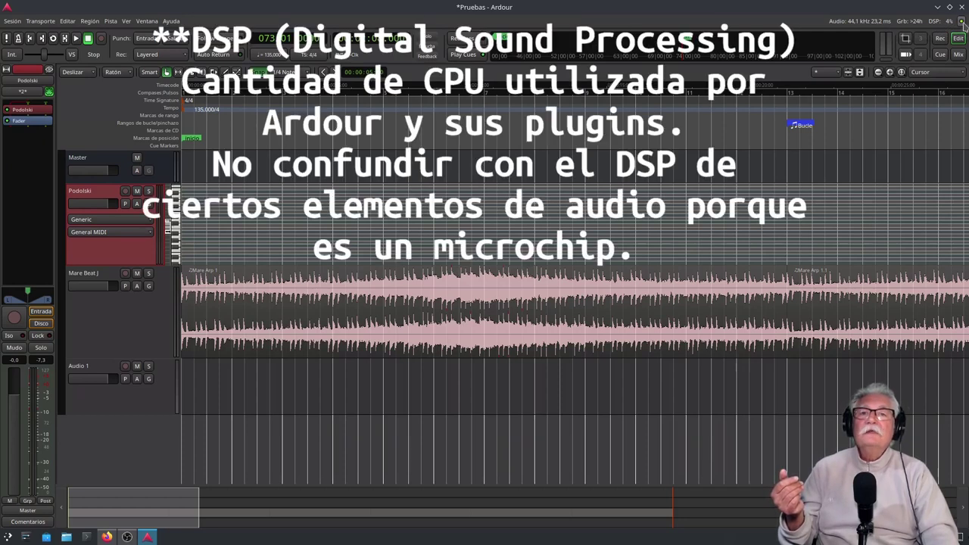
Step: Show Ardour's log, move it to the middle of the screen and enlarge it to review the messages, and close it
{"action": "left_click", "coordinate": [961, 24]}
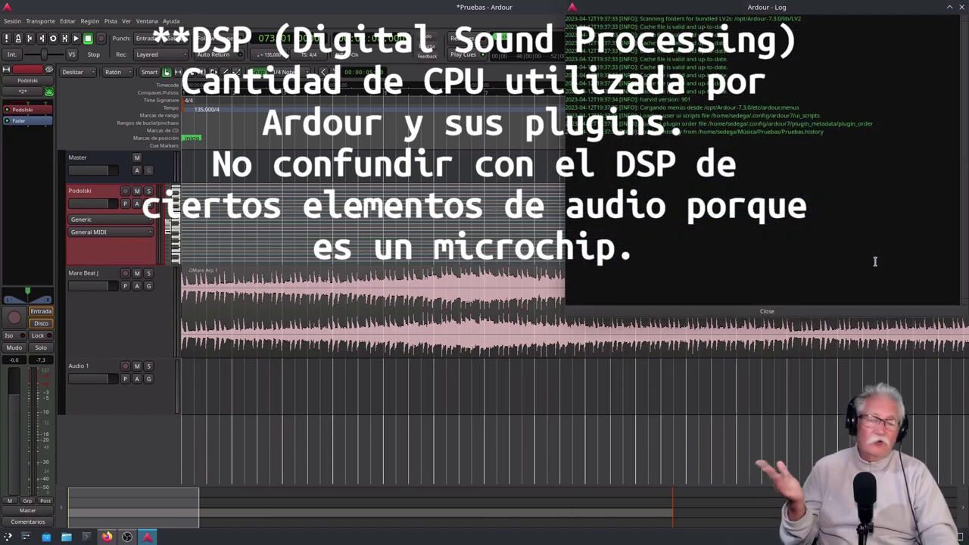
{"action": "left_click", "coordinate": [961, 11]}
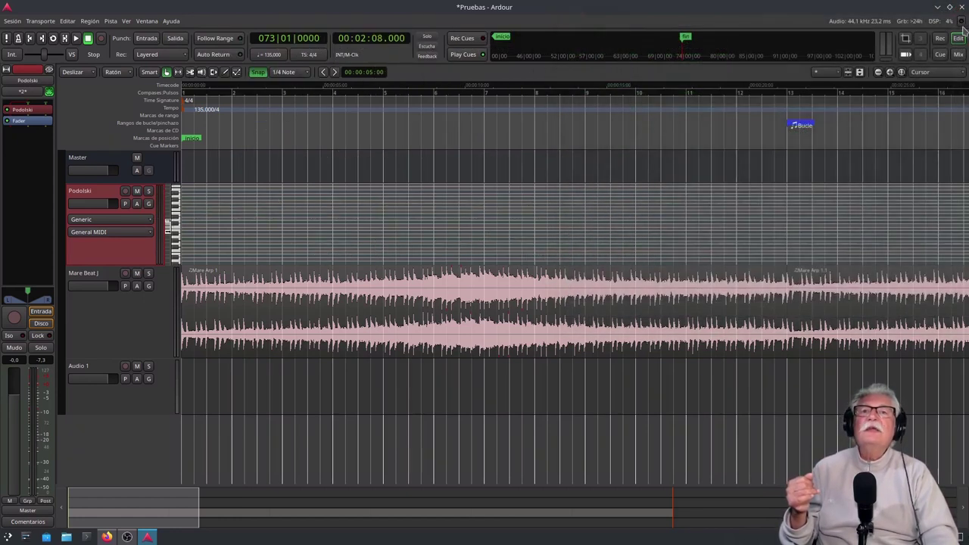
{"action": "left_click", "coordinate": [963, 25]}
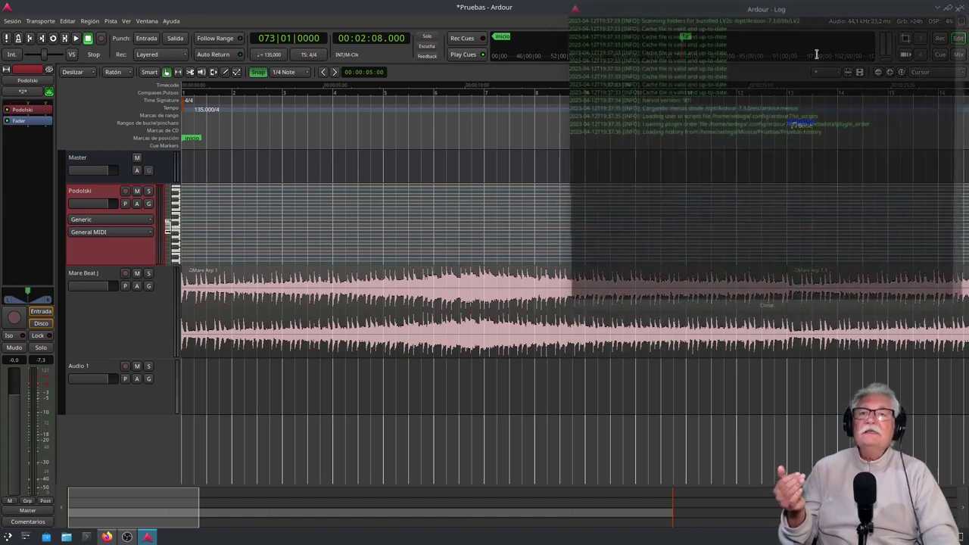
{"action": "left_click_drag", "start_coordinate": [787, 13], "coordinate": [500, 162]}
{"action": "left_click_drag", "start_coordinate": [703, 445], "coordinate": [784, 493]}
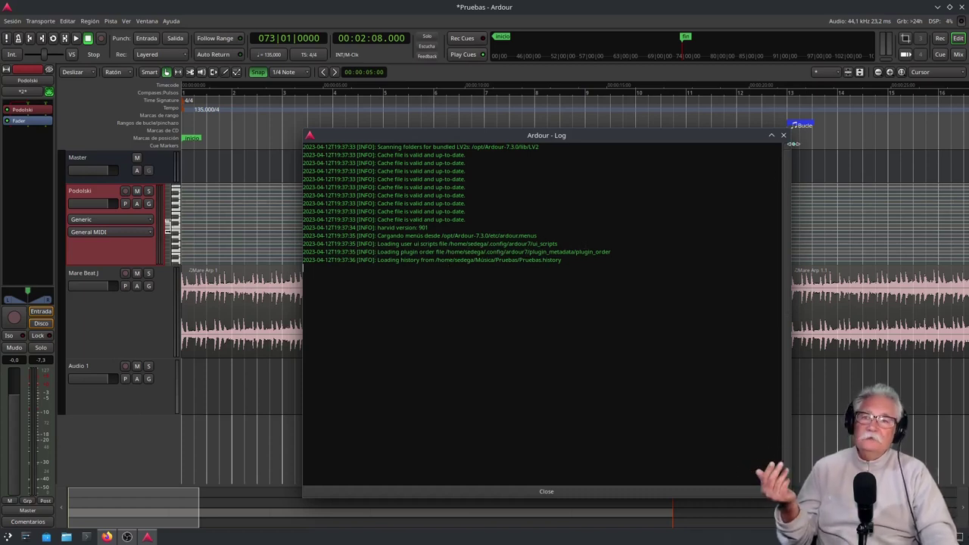
{"action": "left_click", "coordinate": [783, 135]}
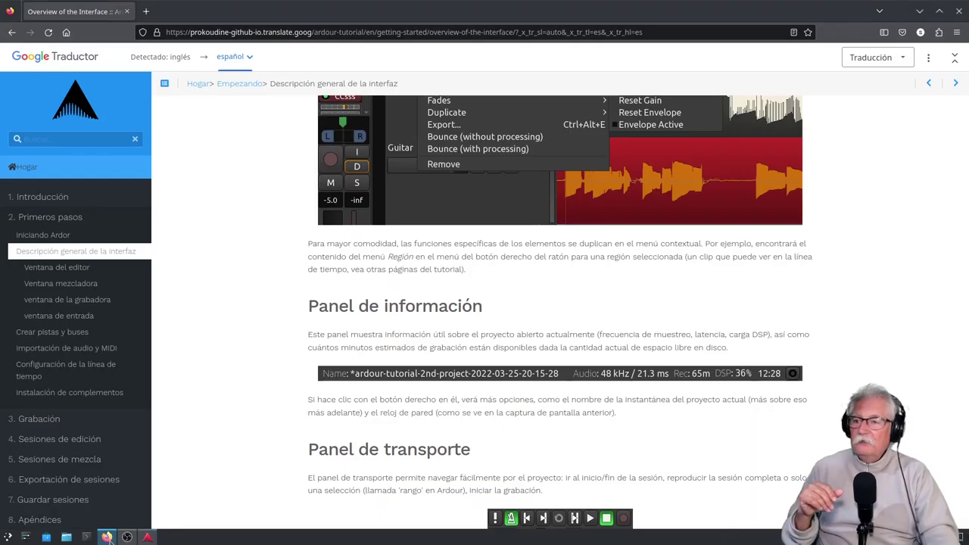
Step: Switch back to the tutorial in Firefox and read the Panel de transporte section
{"action": "left_click", "coordinate": [107, 536]}
{"action": "scroll", "coordinate": [309, 409], "scroll_direction": "down", "scroll_amount": 2}
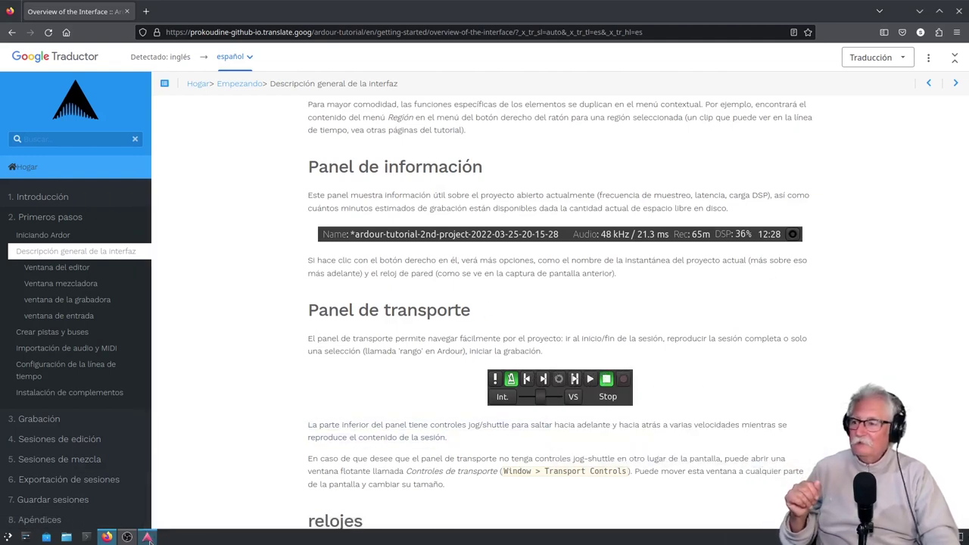
{"action": "mouse_move", "coordinate": [149, 538]}
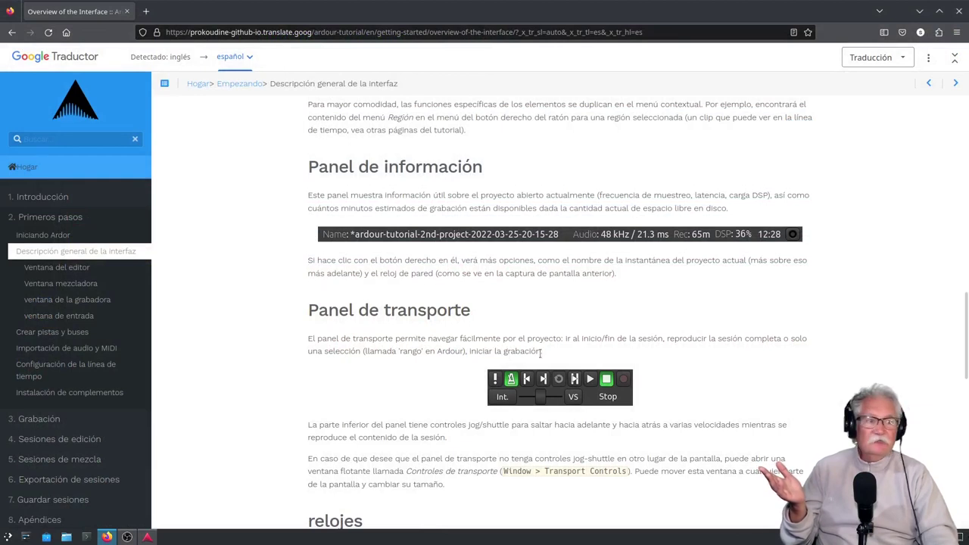
{"action": "mouse_move", "coordinate": [542, 361]}
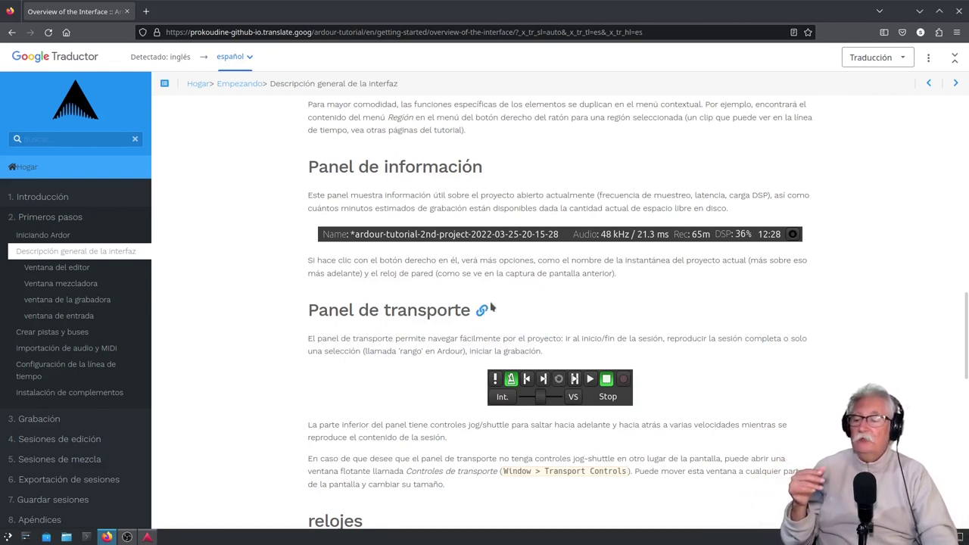
Step: Switch to Ardour and create a new loop range running from bar 3 to the middle of bar 9
{"action": "left_click", "coordinate": [150, 536]}
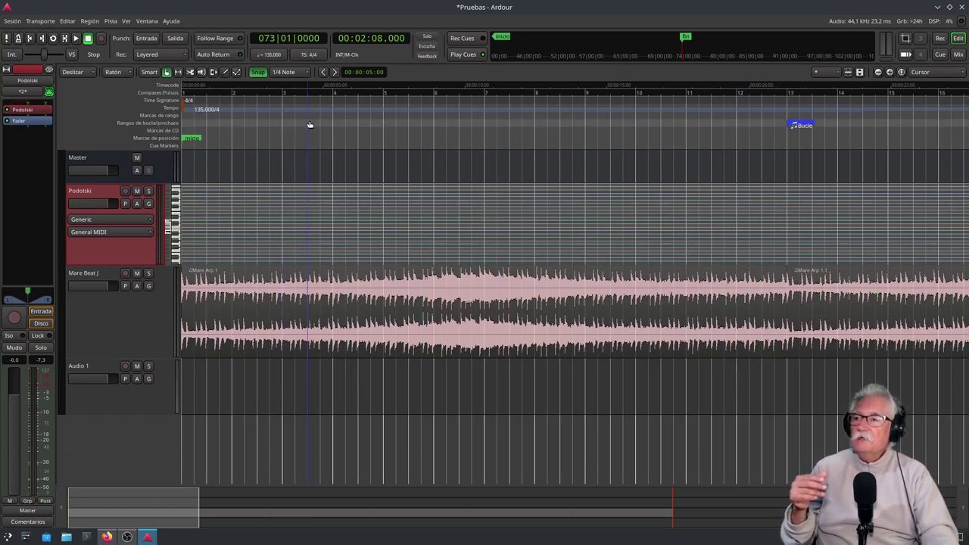
{"action": "right_click", "coordinate": [348, 124]}
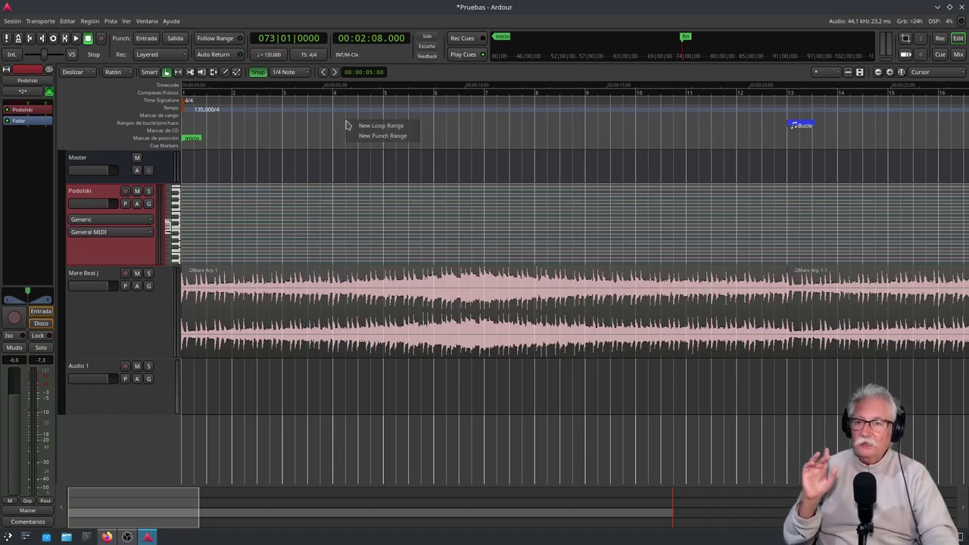
{"action": "left_click", "coordinate": [356, 126]}
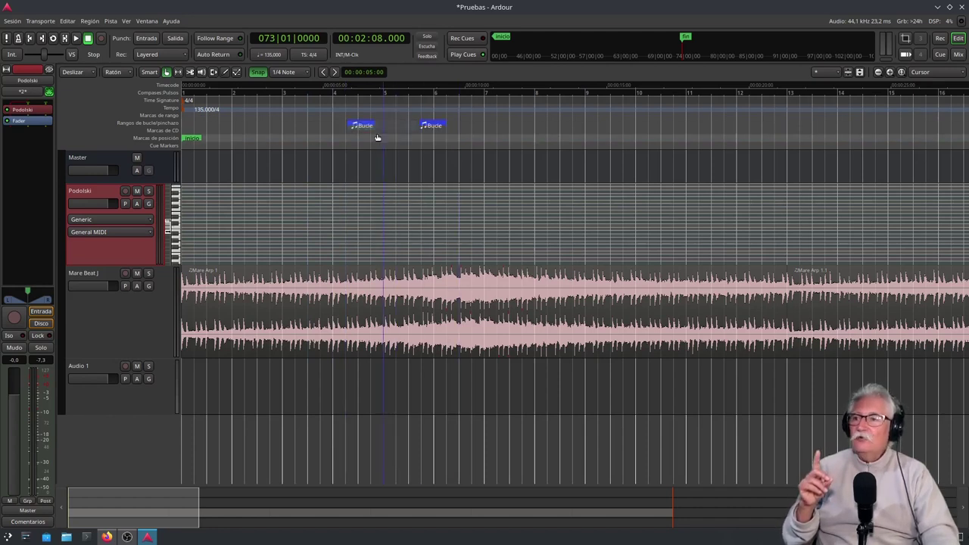
{"action": "left_click_drag", "start_coordinate": [363, 127], "coordinate": [300, 123]}
{"action": "left_click", "coordinate": [432, 127]}
{"action": "left_click_drag", "start_coordinate": [433, 127], "coordinate": [595, 127]}
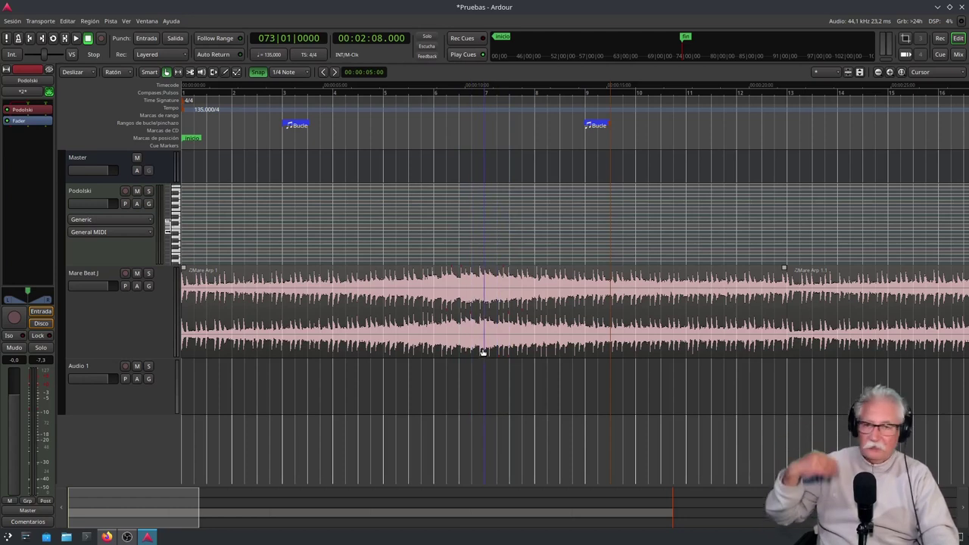
Step: Turn on the metronome, listen to it over the empty stretch after the fin marker, and stop playback
{"action": "left_click", "coordinate": [18, 39]}
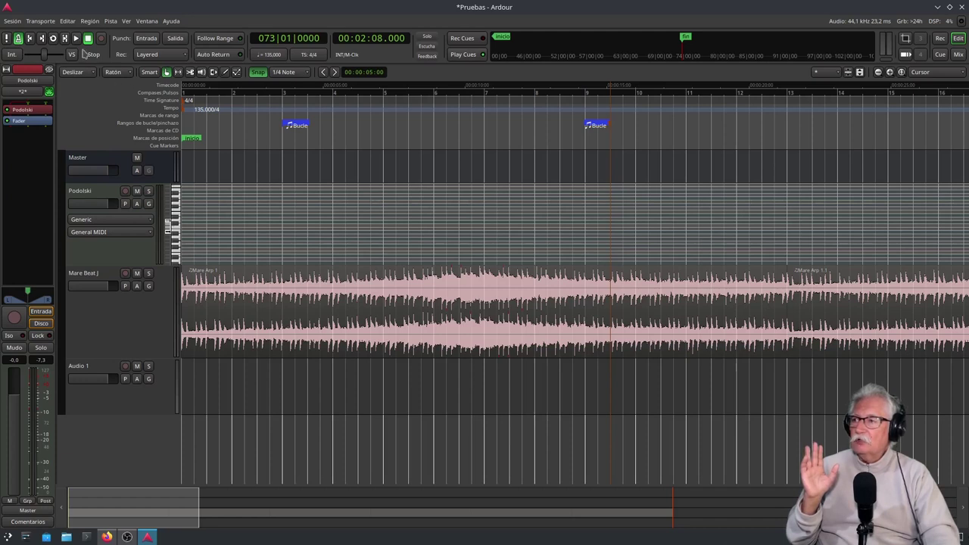
{"action": "left_click_drag", "start_coordinate": [194, 529], "coordinate": [744, 474]}
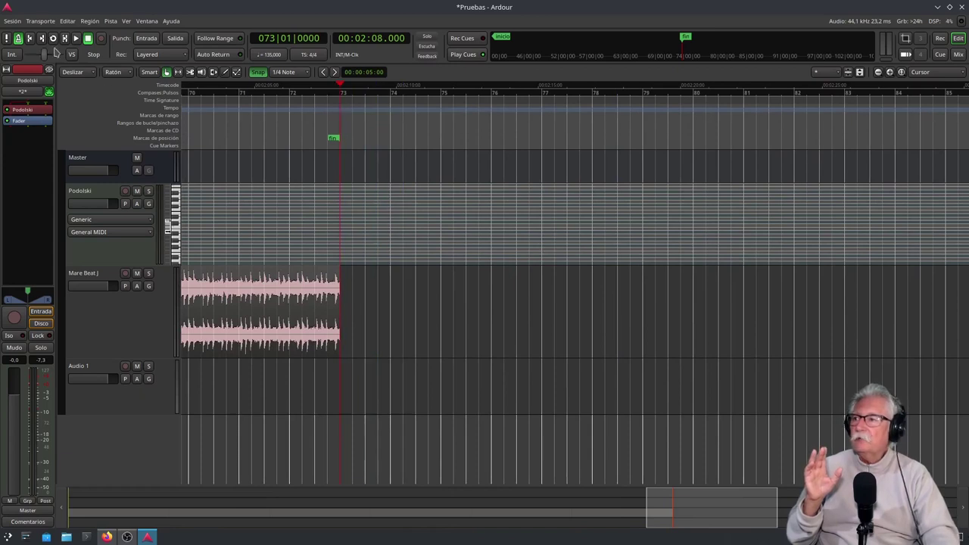
{"action": "left_click", "coordinate": [75, 38]}
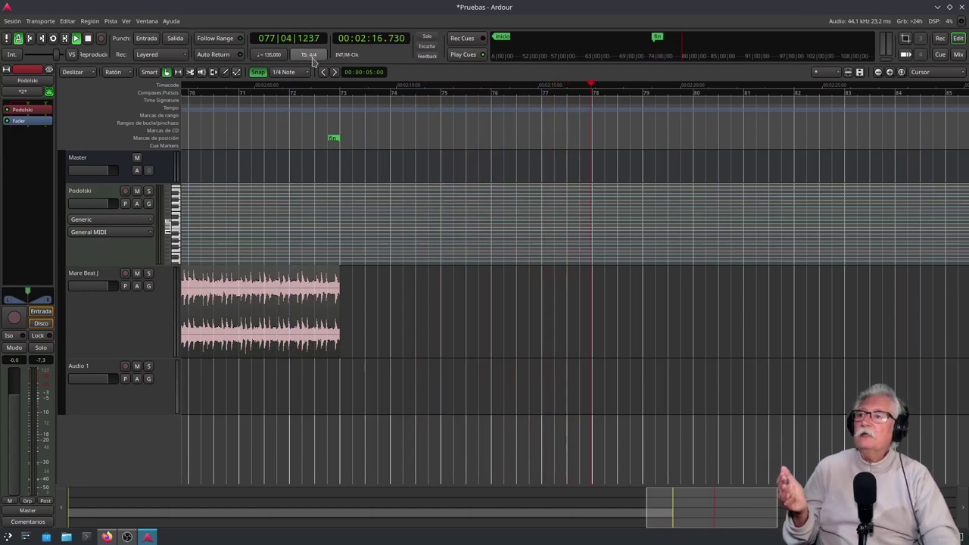
{"action": "left_click", "coordinate": [87, 38]}
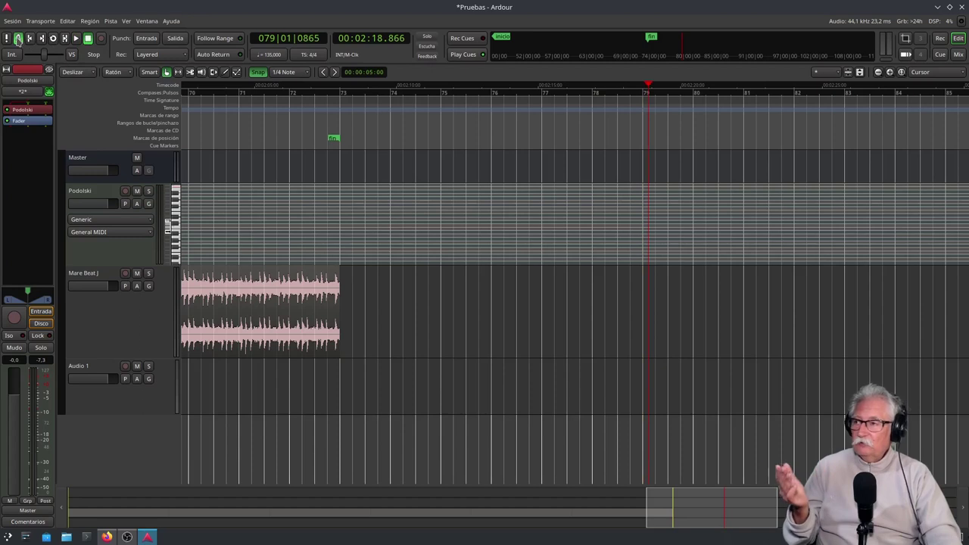
Step: Jump the playhead to the session start and from there to the session end at the fin marker
{"action": "left_click", "coordinate": [30, 39]}
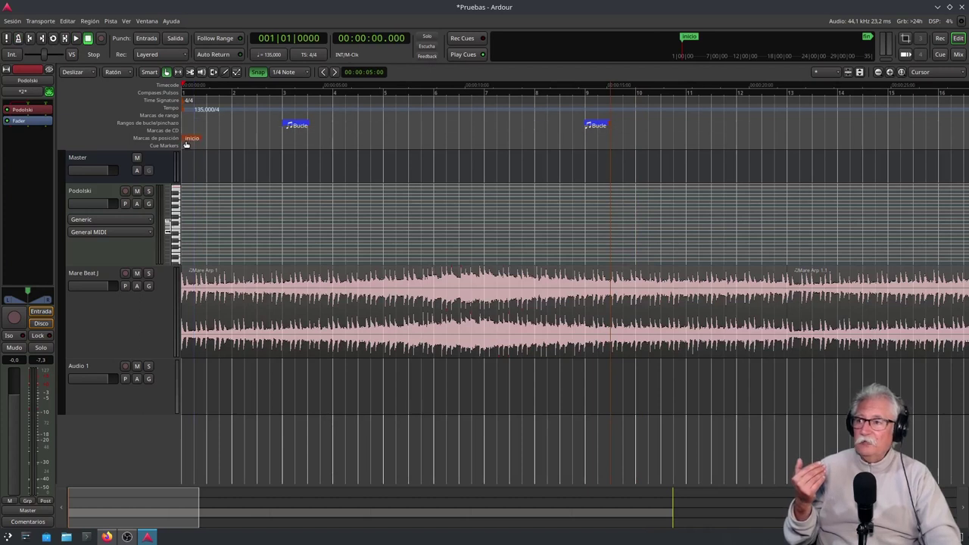
{"action": "left_click", "coordinate": [41, 39]}
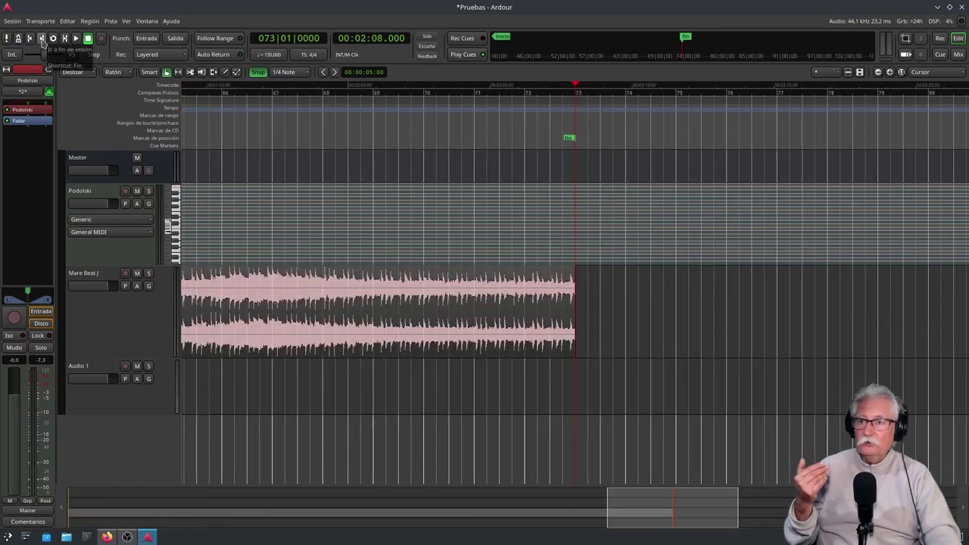
{"action": "left_click", "coordinate": [572, 141]}
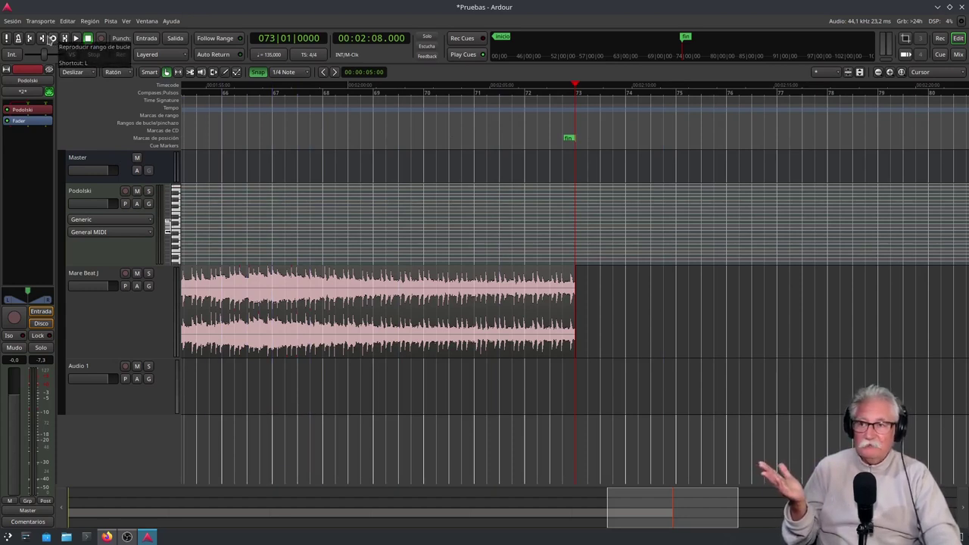
Step: Play the loop range, shorten it to end at bar 6, and play the shortened loop before stopping
{"action": "left_click", "coordinate": [52, 39]}
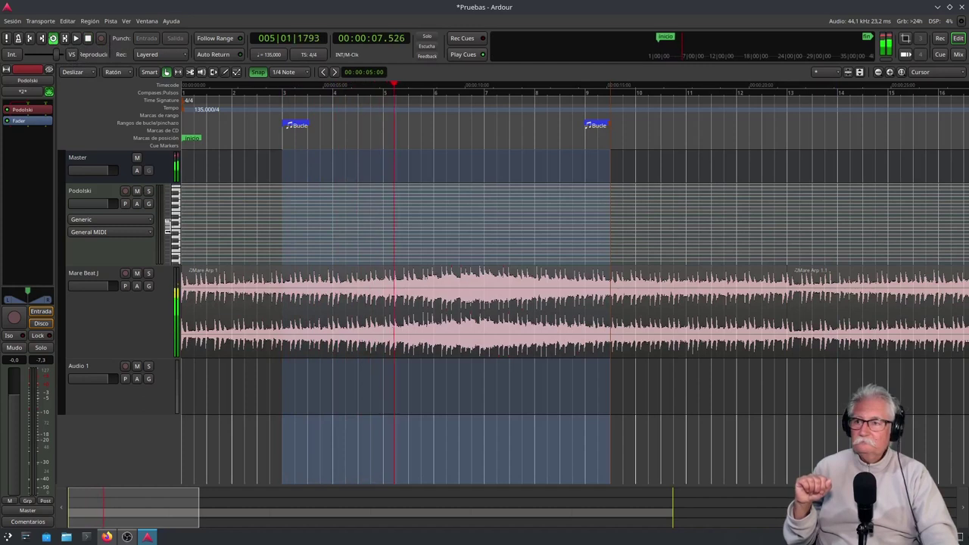
{"action": "left_click", "coordinate": [88, 38]}
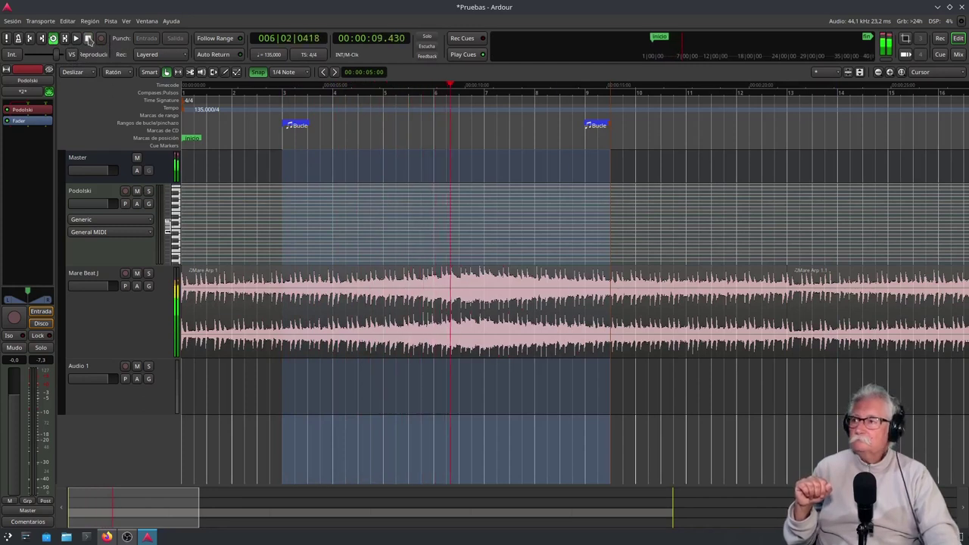
{"action": "mouse_move", "coordinate": [596, 131]}
{"action": "left_mouse_down"}
{"action": "mouse_move", "coordinate": [417, 139]}
{"action": "mouse_move", "coordinate": [431, 133]}
{"action": "mouse_move", "coordinate": [419, 126]}
{"action": "mouse_move", "coordinate": [445, 126]}
{"action": "mouse_move", "coordinate": [419, 125]}
{"action": "left_mouse_up"}
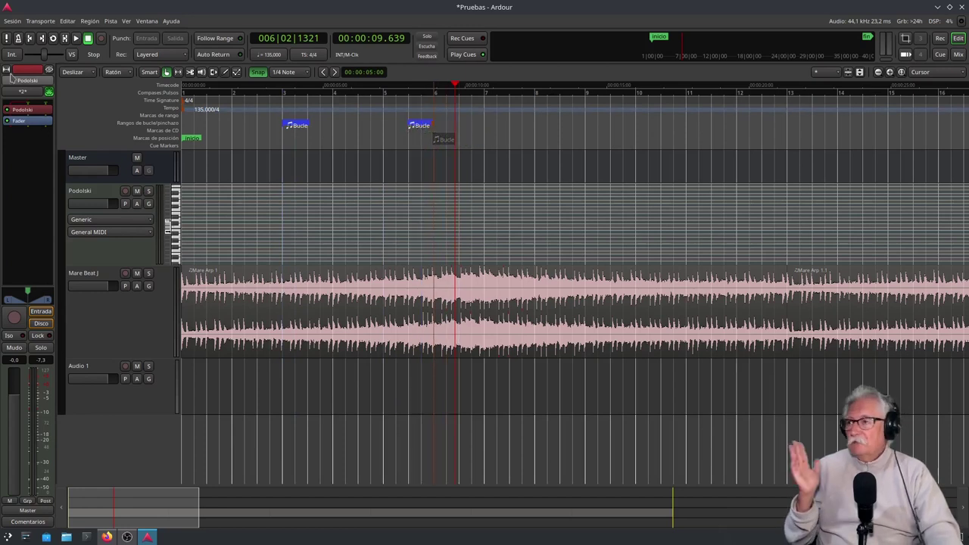
{"action": "left_click", "coordinate": [52, 39]}
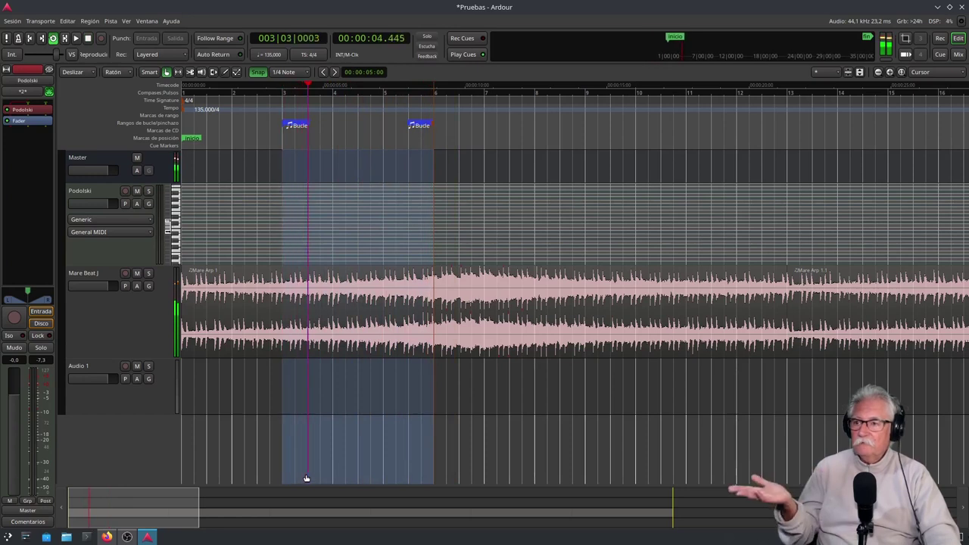
{"action": "left_click", "coordinate": [88, 39]}
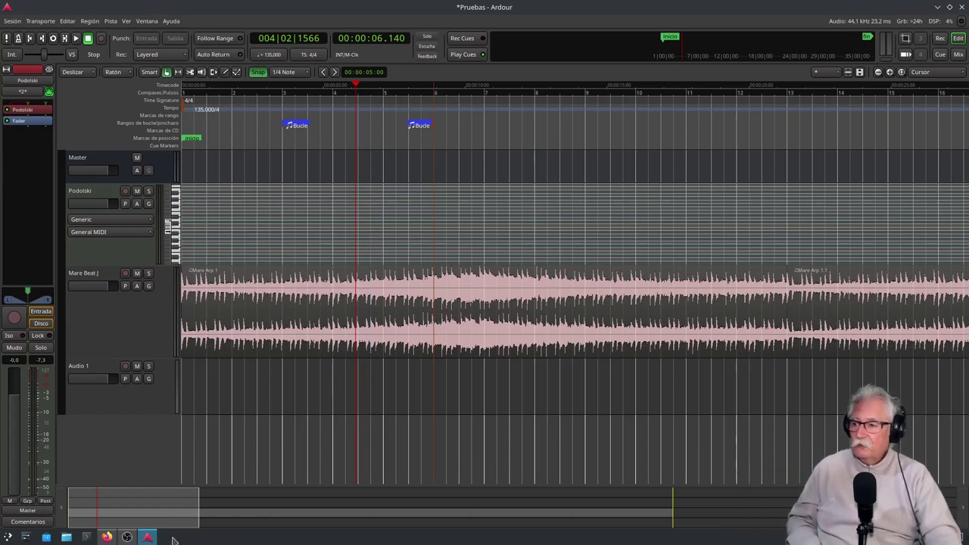
Step: Read the tutorial's description of the jog/shuttle controls in Firefox and return to Ardour
{"action": "left_click", "coordinate": [107, 538]}
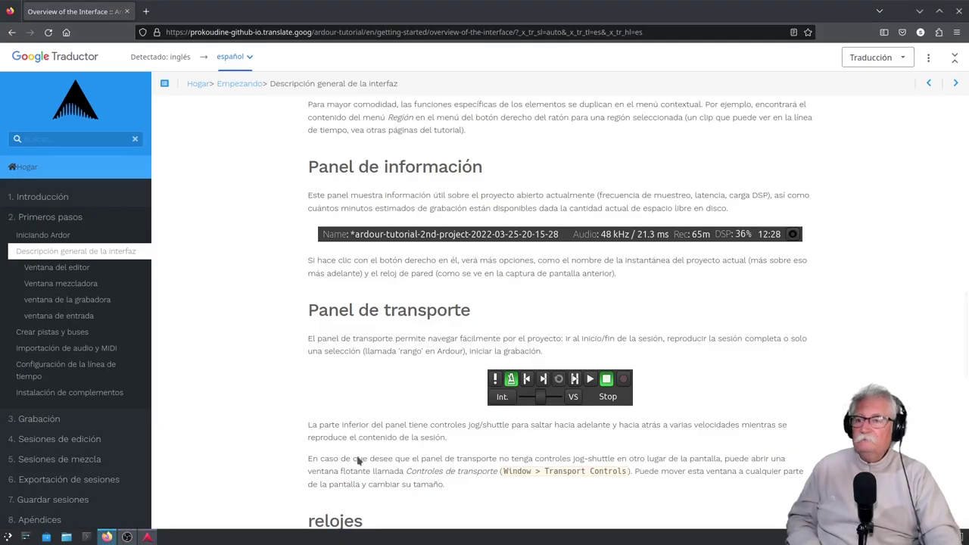
{"action": "scroll", "coordinate": [661, 336], "scroll_direction": "down", "scroll_amount": 2}
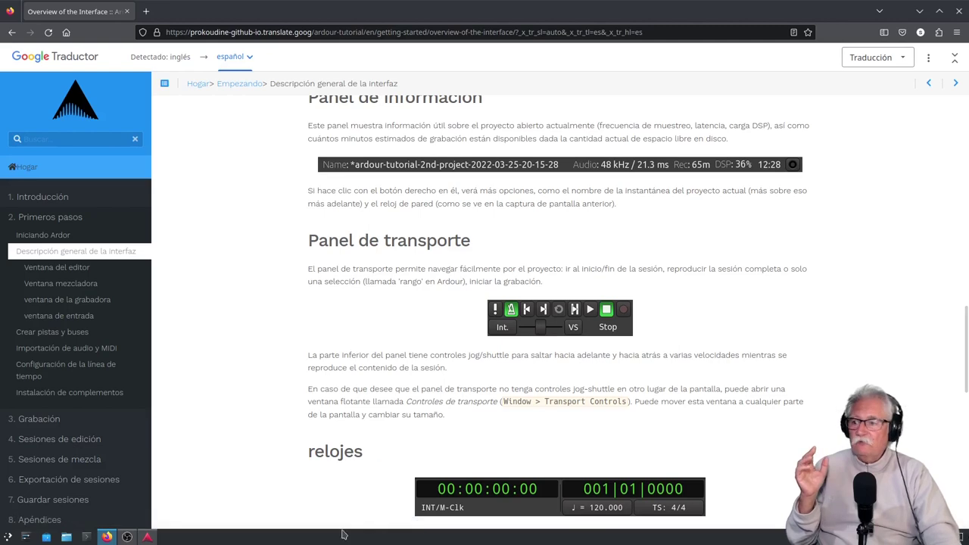
{"action": "left_click", "coordinate": [148, 537]}
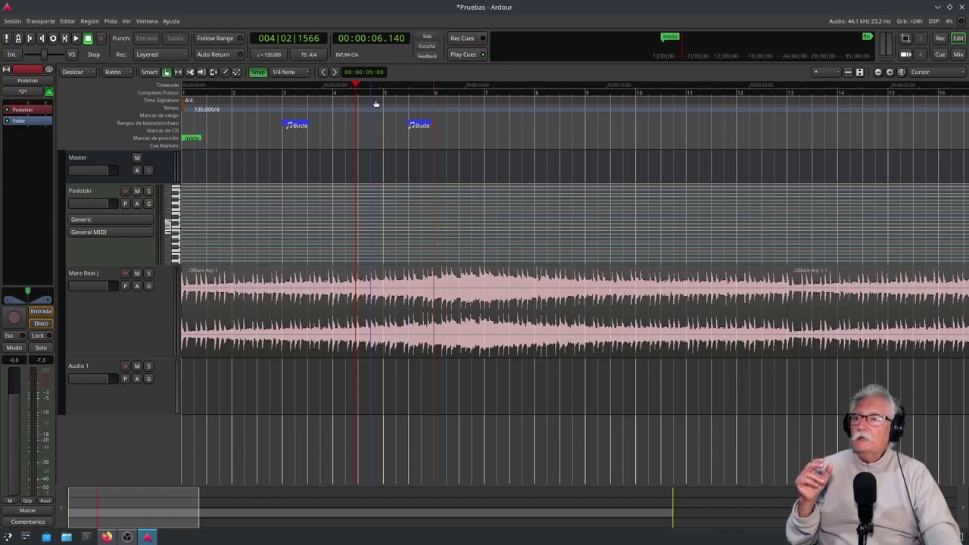
Step: Extend the loop range to end at bar 9, play it while trying the shuttle speed control, and stop playback
{"action": "mouse_move", "coordinate": [419, 127]}
{"action": "left_mouse_down"}
{"action": "mouse_move", "coordinate": [424, 139]}
{"action": "mouse_move", "coordinate": [570, 141]}
{"action": "left_mouse_up"}
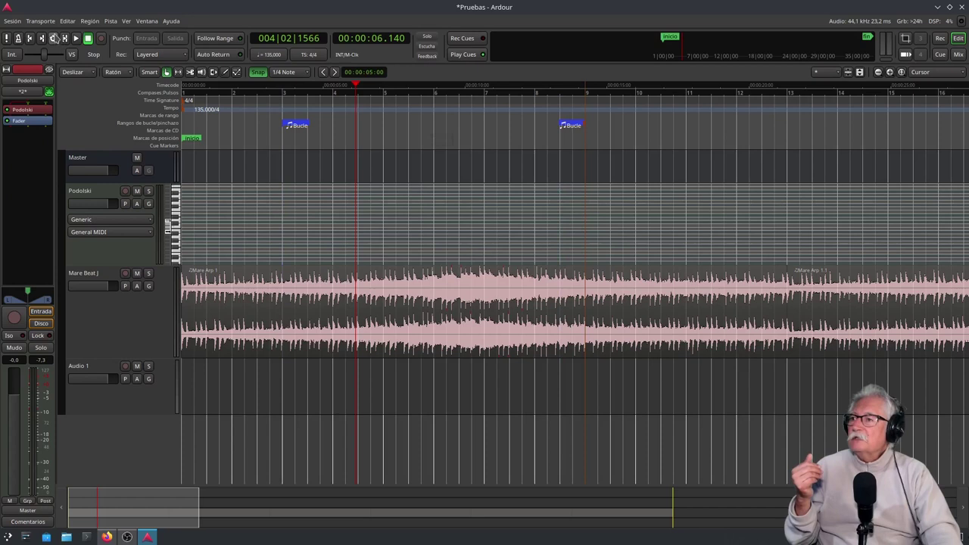
{"action": "left_click", "coordinate": [54, 39]}
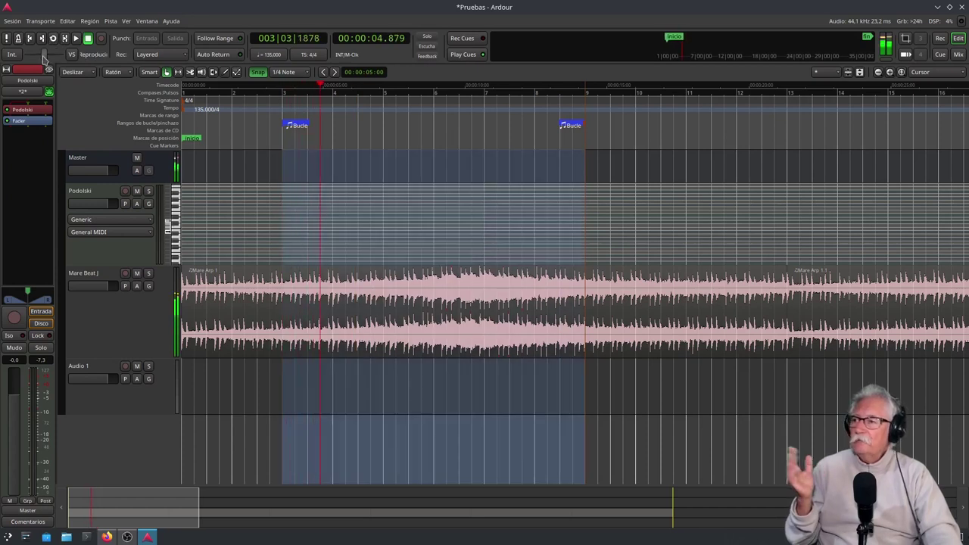
{"action": "left_click_drag", "start_coordinate": [49, 58], "coordinate": [63, 60]}
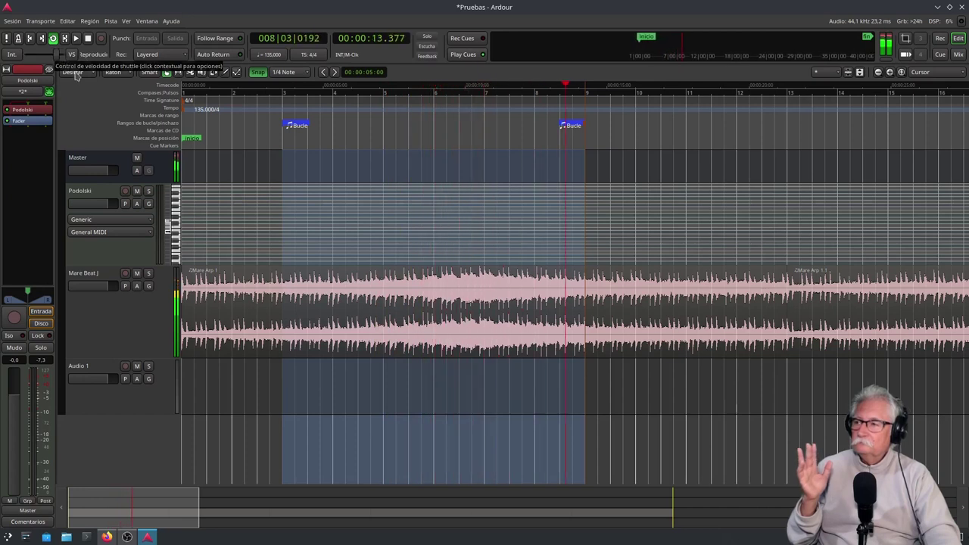
{"action": "left_click", "coordinate": [88, 39]}
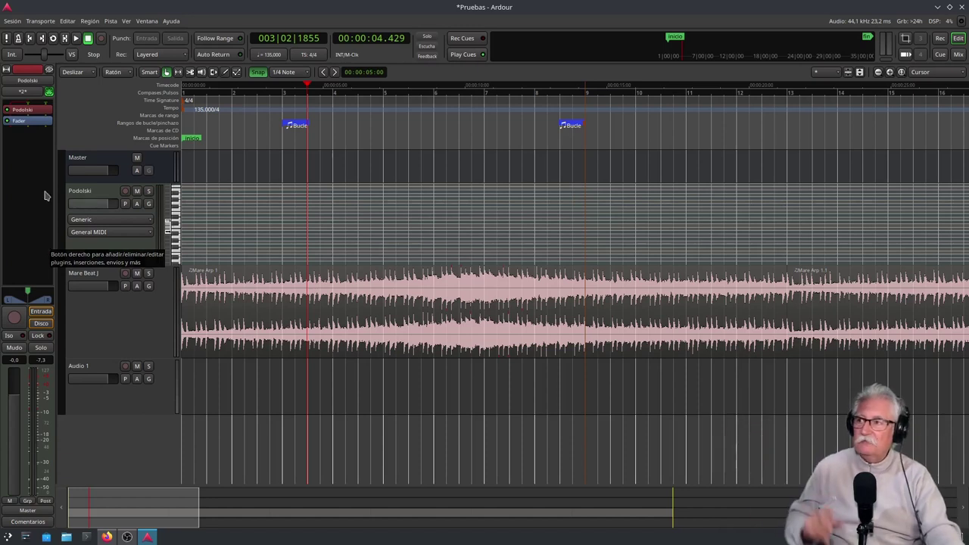
Step: Read the tutorial's clocks section in Firefox, then in Ardour move the playhead to bar 70 and on to bar 73
{"action": "left_click", "coordinate": [126, 537]}
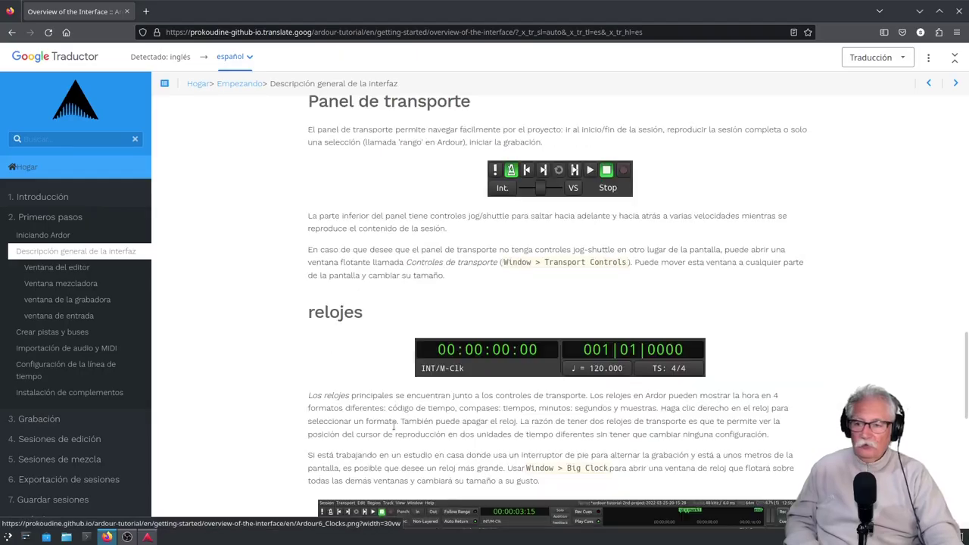
{"action": "scroll", "coordinate": [386, 393], "scroll_direction": "down", "scroll_amount": 3}
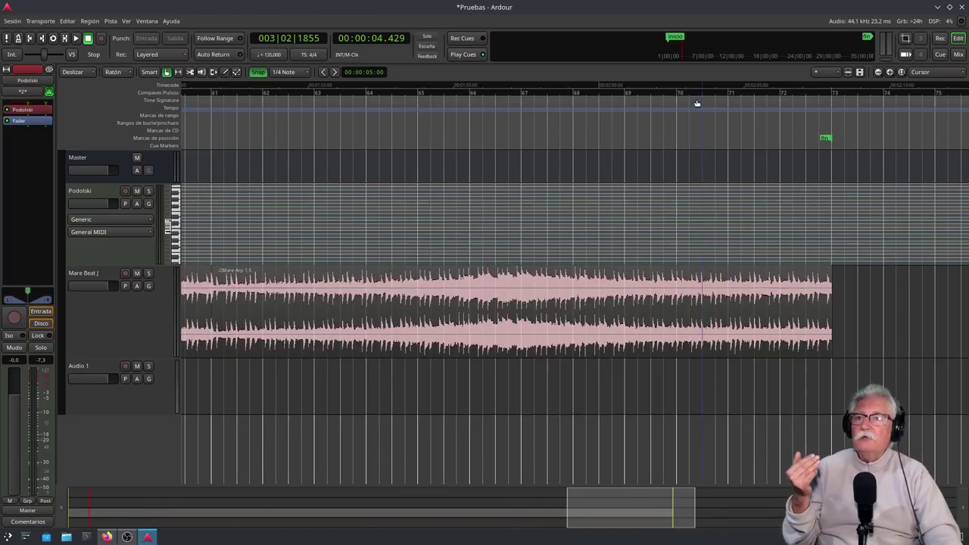
{"action": "left_click", "coordinate": [671, 94]}
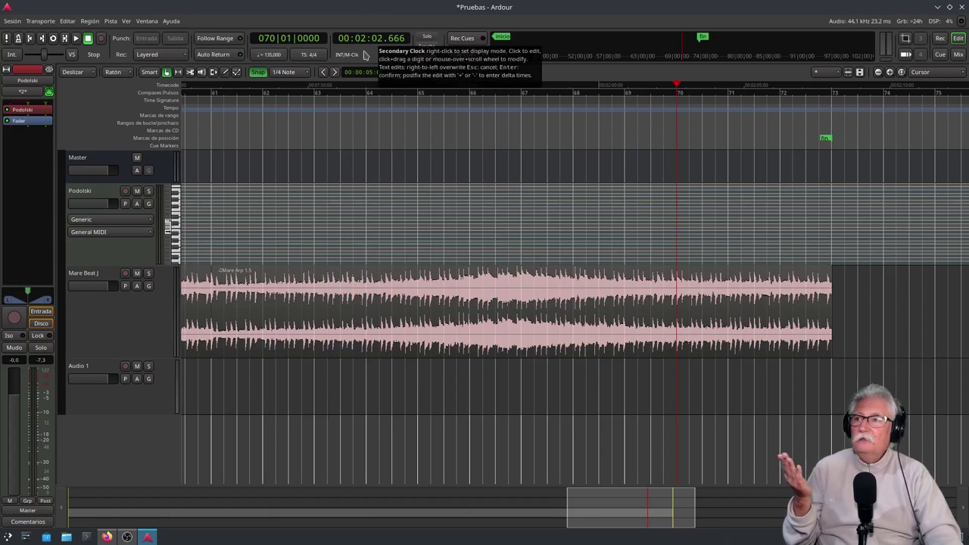
{"action": "left_click_drag", "start_coordinate": [678, 86], "coordinate": [829, 98]}
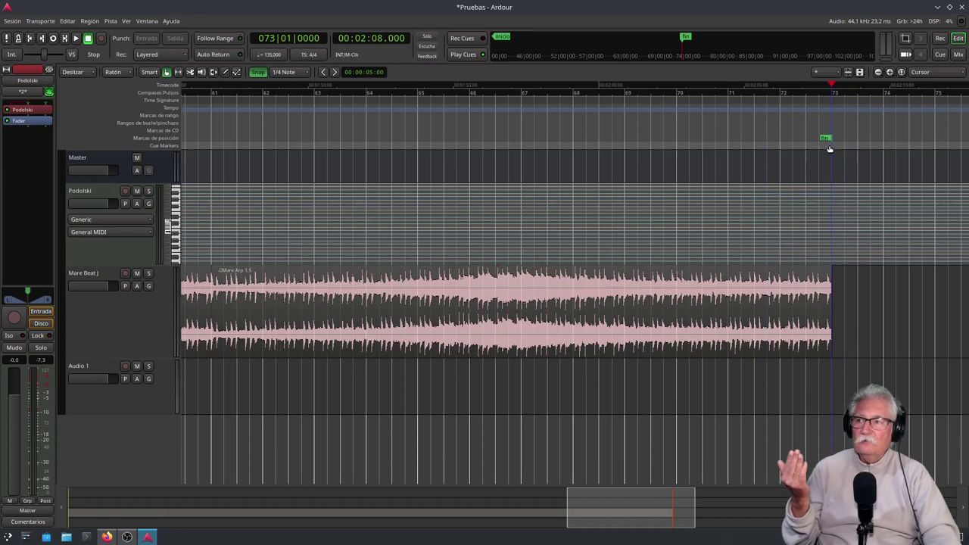
Step: Review the primary clock's display format options and recheck the tutorial's clocks section in Firefox before returning to Ardour
{"action": "right_click", "coordinate": [279, 44]}
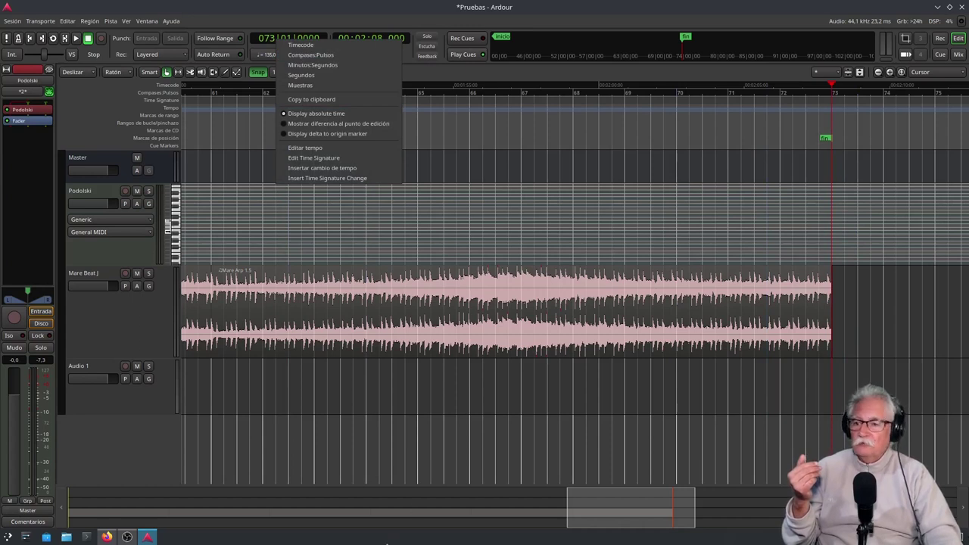
{"action": "left_click", "coordinate": [564, 71]}
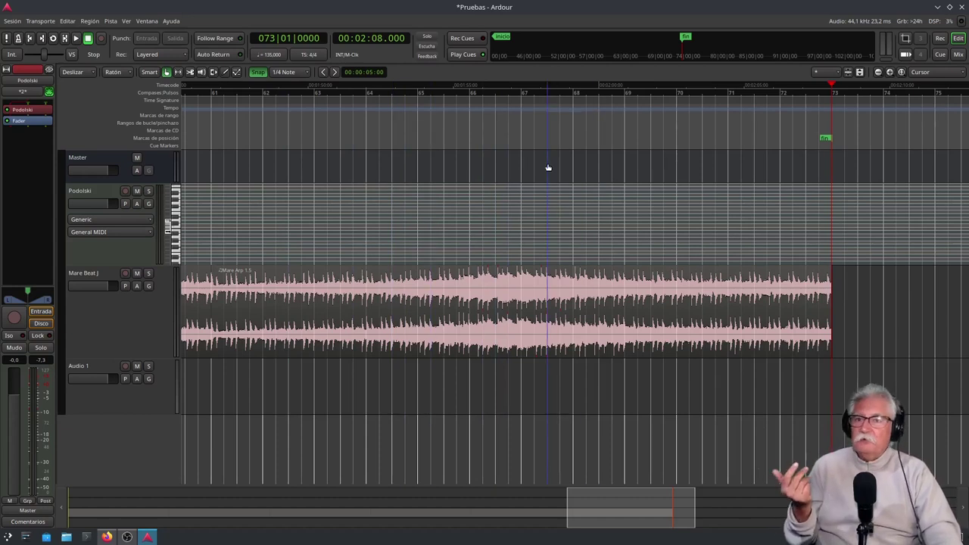
{"action": "left_click", "coordinate": [107, 537]}
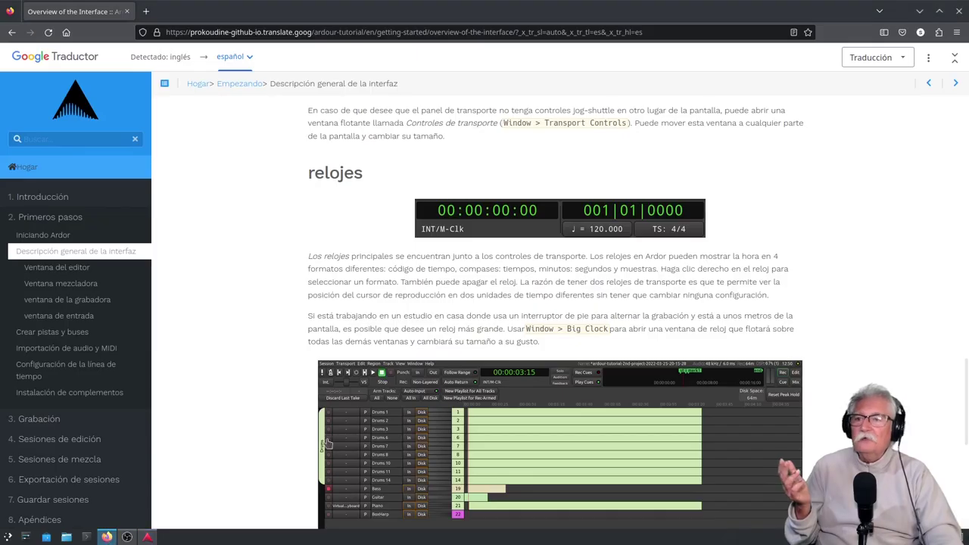
{"action": "left_click", "coordinate": [148, 537]}
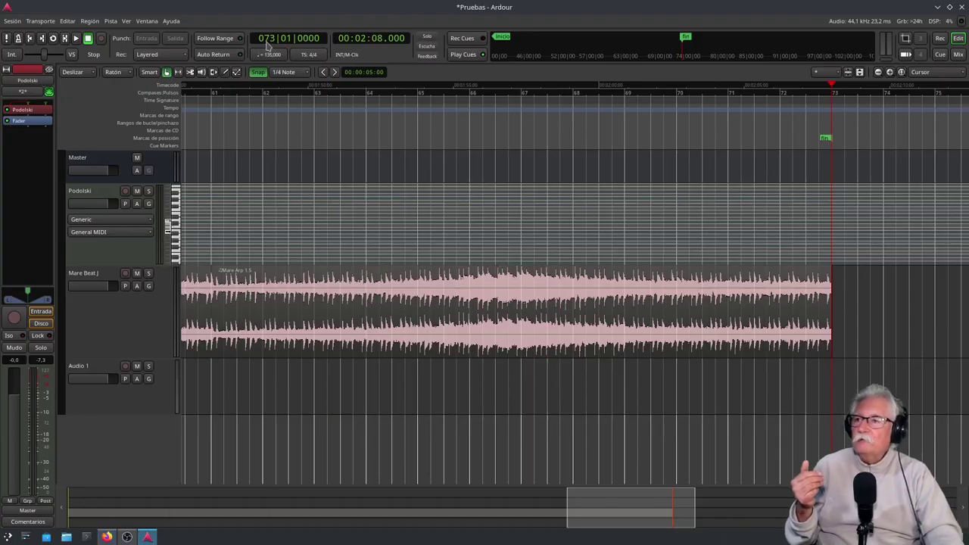
Step: Move the playhead back to bar 65 and forward to bar 66, play from there, and stop playback
{"action": "left_click_drag", "start_coordinate": [831, 86], "coordinate": [423, 136]}
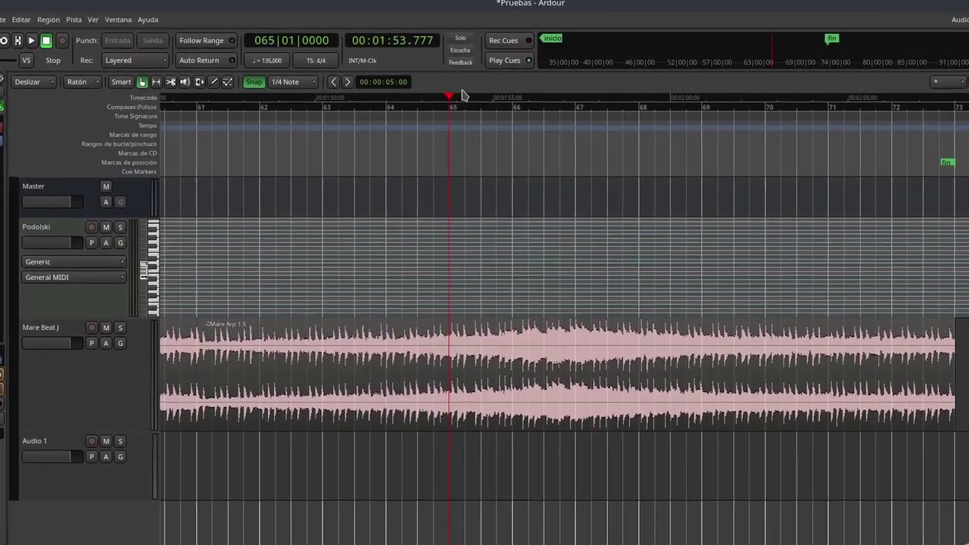
{"action": "left_click", "coordinate": [463, 96]}
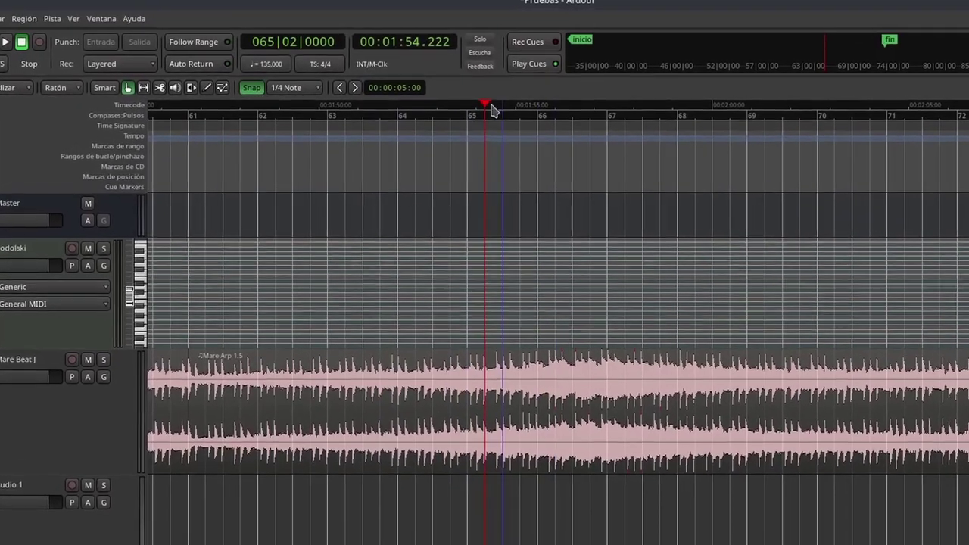
{"action": "left_click", "coordinate": [479, 105]}
{"action": "left_click_drag", "start_coordinate": [492, 109], "coordinate": [556, 127]}
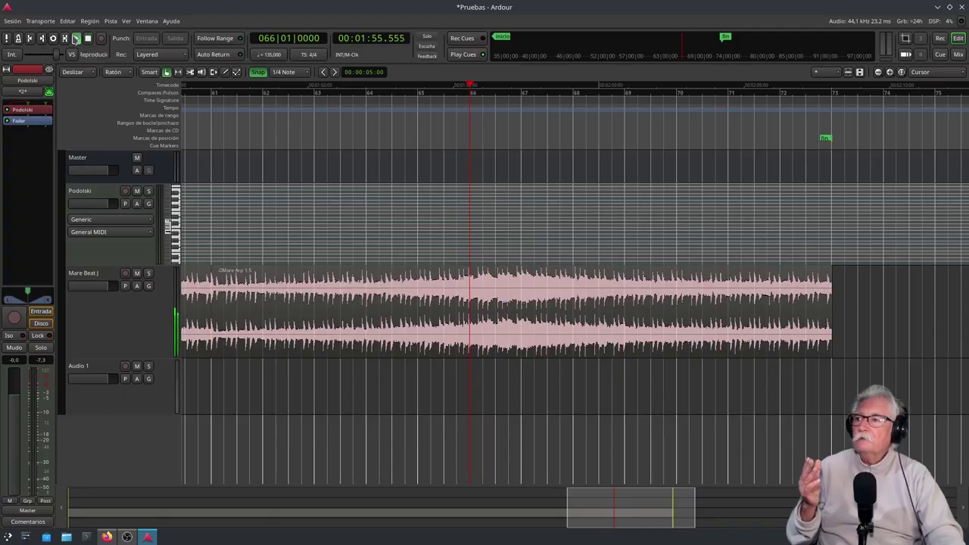
{"action": "left_click", "coordinate": [76, 38]}
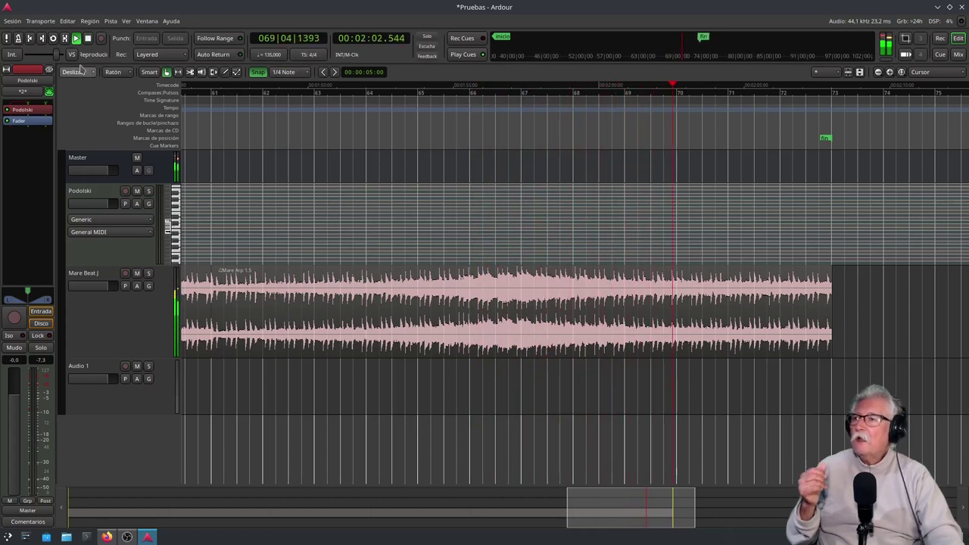
{"action": "left_click", "coordinate": [88, 39]}
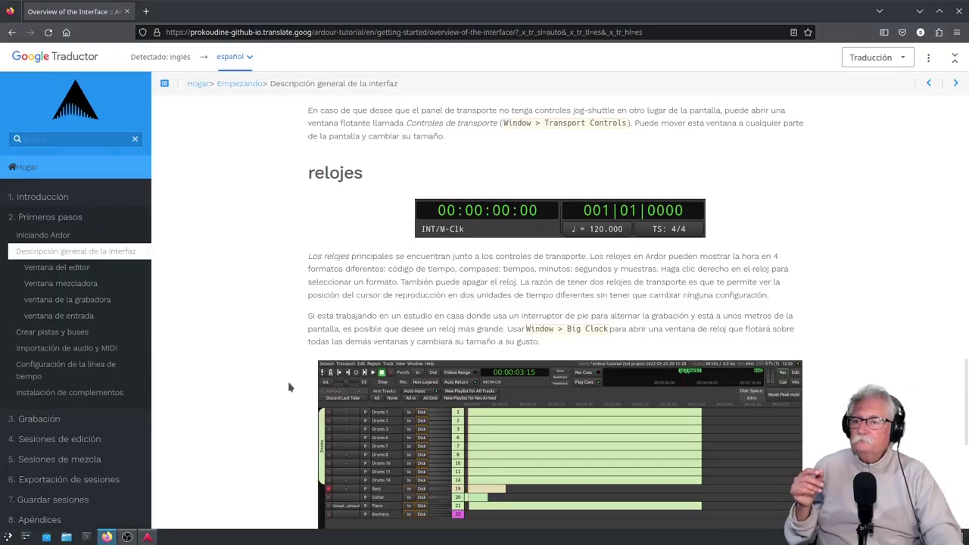
Step: View the tutorial's Big Clock example and Ardour's Recorder window, and return to the Editor window
{"action": "scroll", "coordinate": [285, 375], "scroll_direction": "down", "scroll_amount": 2}
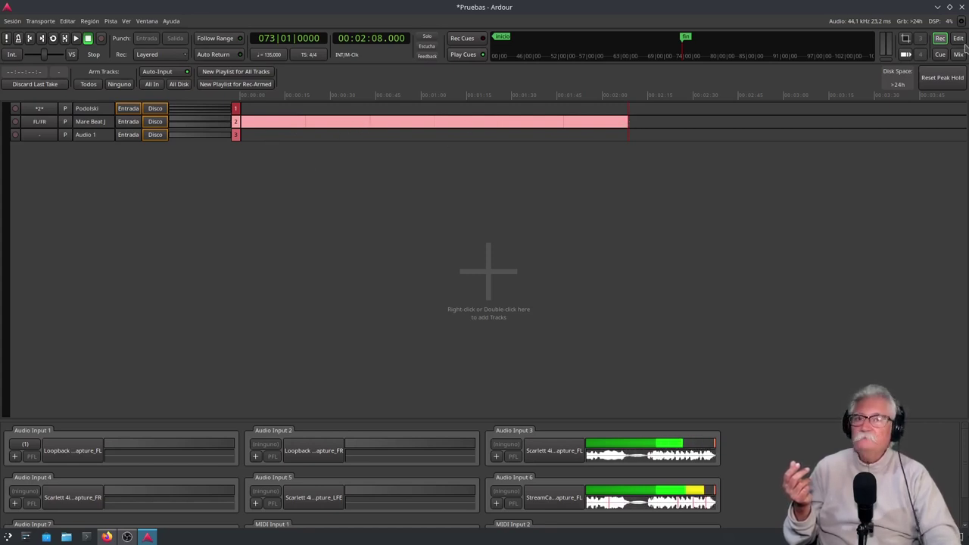
{"action": "key", "text": "alt+e"}
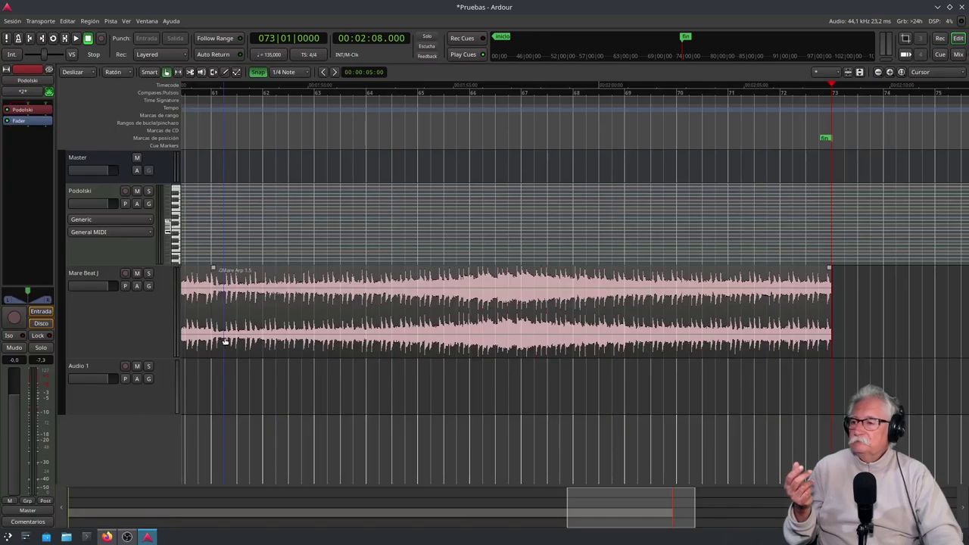
Step: Change the Mare Beat J track's color to the dark blue #0300C1
{"action": "right_click", "coordinate": [157, 316]}
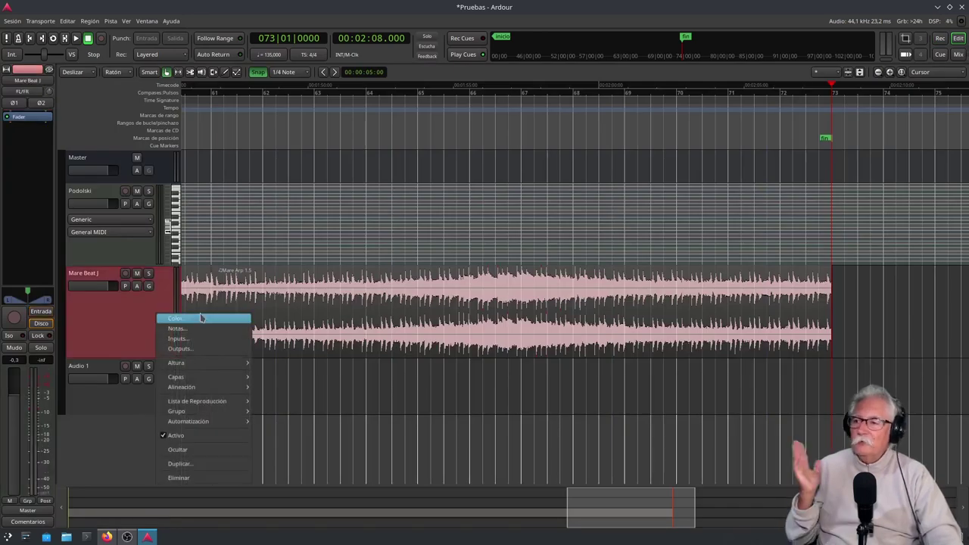
{"action": "left_click", "coordinate": [182, 319]}
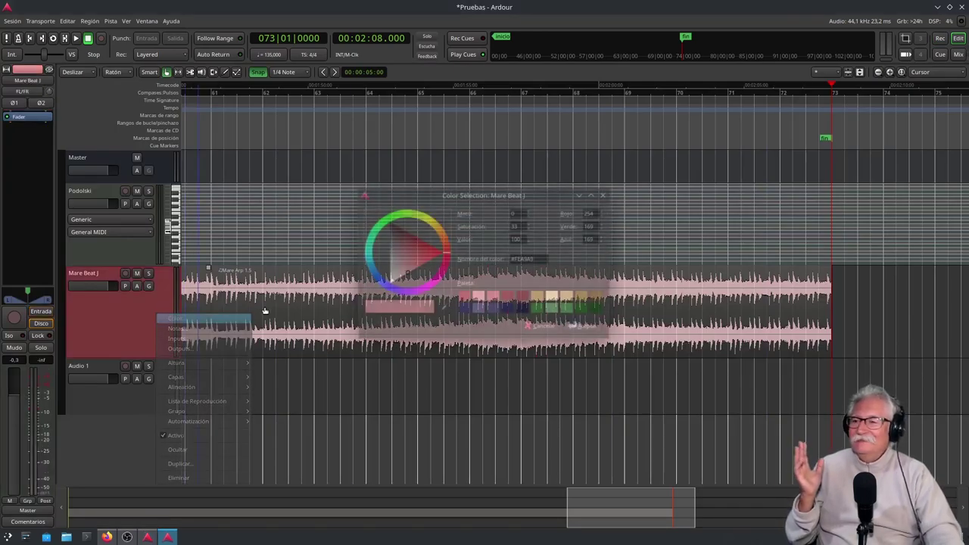
{"action": "mouse_move", "coordinate": [406, 278]}
{"action": "left_mouse_down"}
{"action": "mouse_move", "coordinate": [399, 270]}
{"action": "mouse_move", "coordinate": [446, 262]}
{"action": "mouse_move", "coordinate": [413, 292]}
{"action": "mouse_move", "coordinate": [381, 297]}
{"action": "left_mouse_up"}
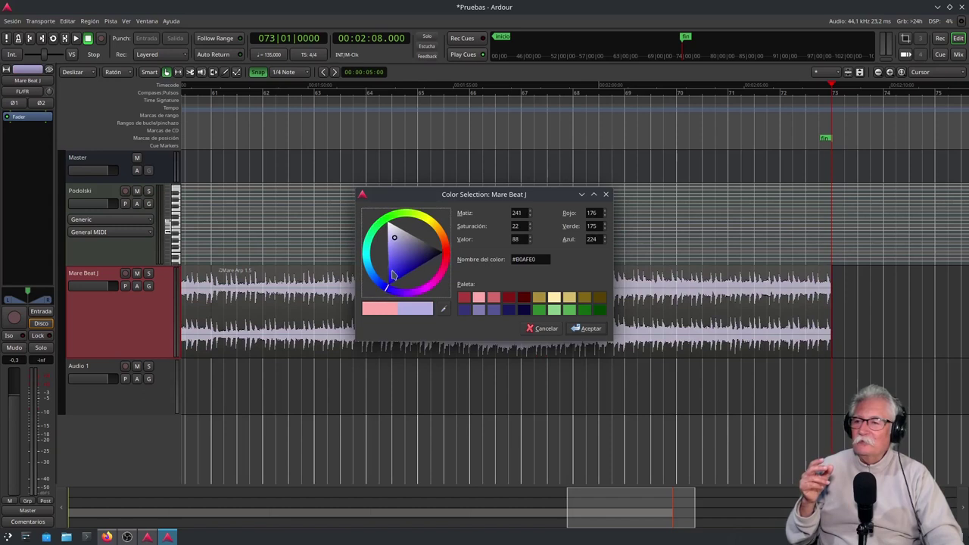
{"action": "left_click_drag", "start_coordinate": [397, 239], "coordinate": [402, 277]}
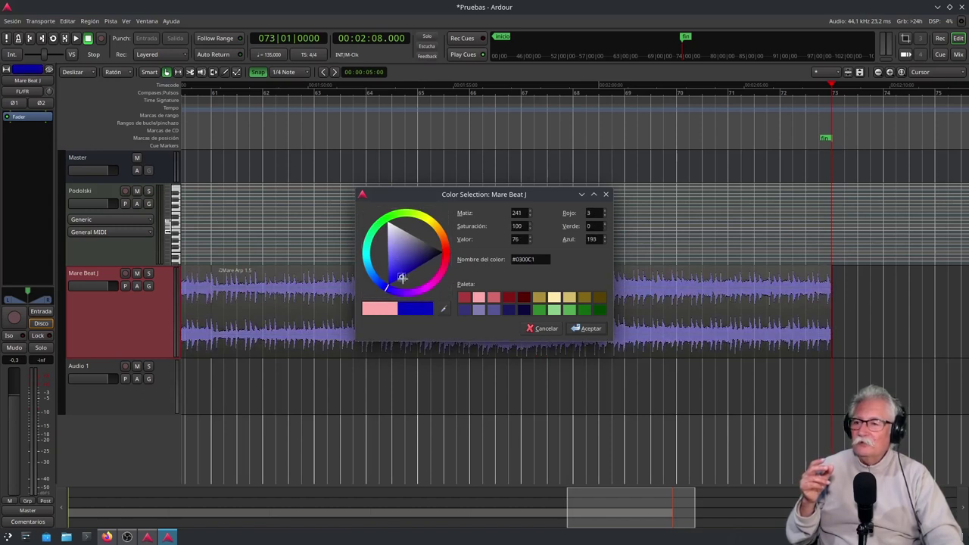
{"action": "left_click", "coordinate": [589, 329]}
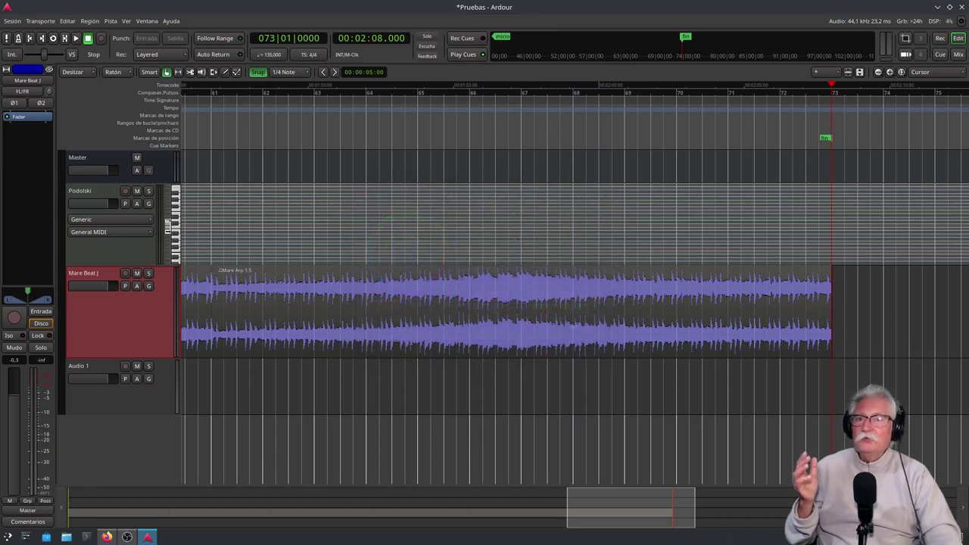
Step: Check the recolored track in the Recorder window, read the tutorial's navigation timeline section in Firefox, and return to Ardour's Editor
{"action": "left_click", "coordinate": [940, 38]}
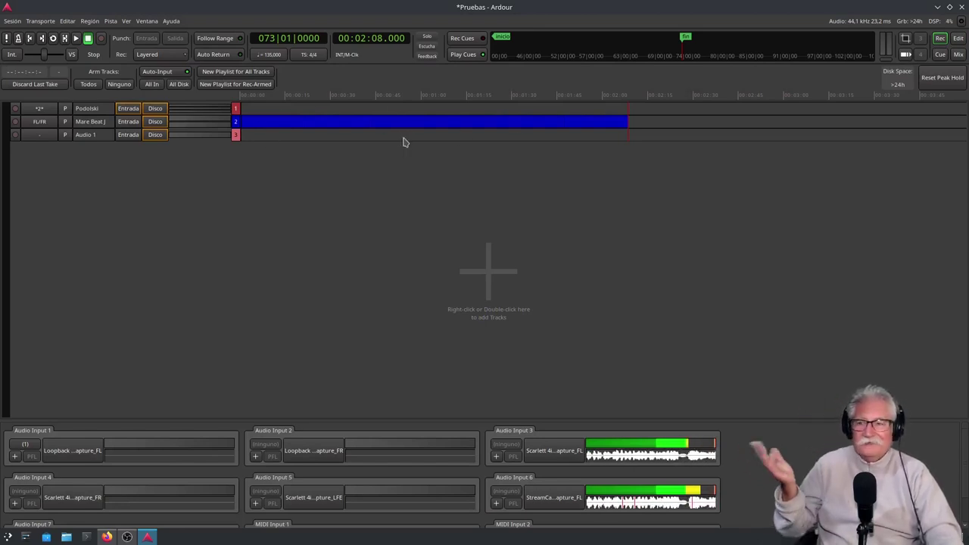
{"action": "left_click", "coordinate": [107, 537]}
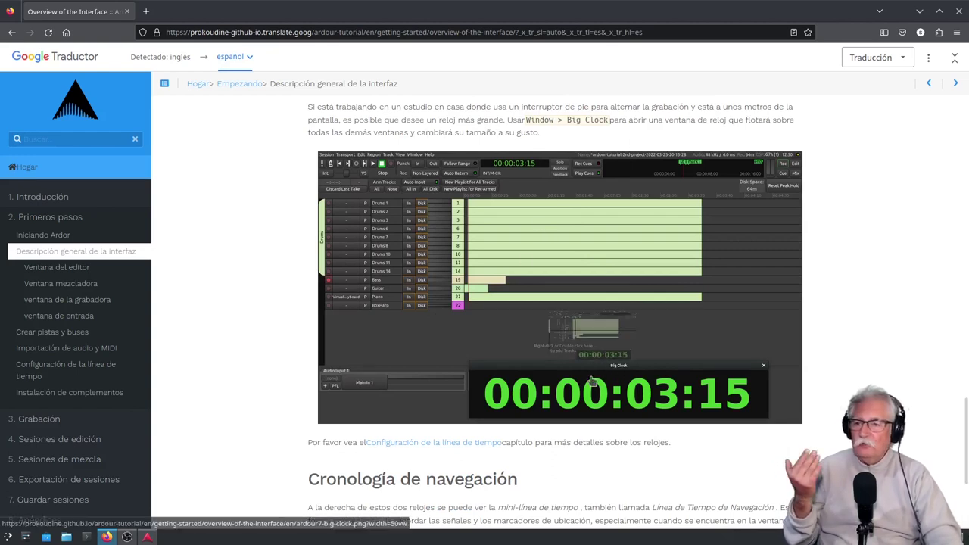
{"action": "scroll", "coordinate": [322, 369], "scroll_direction": "down", "scroll_amount": 5}
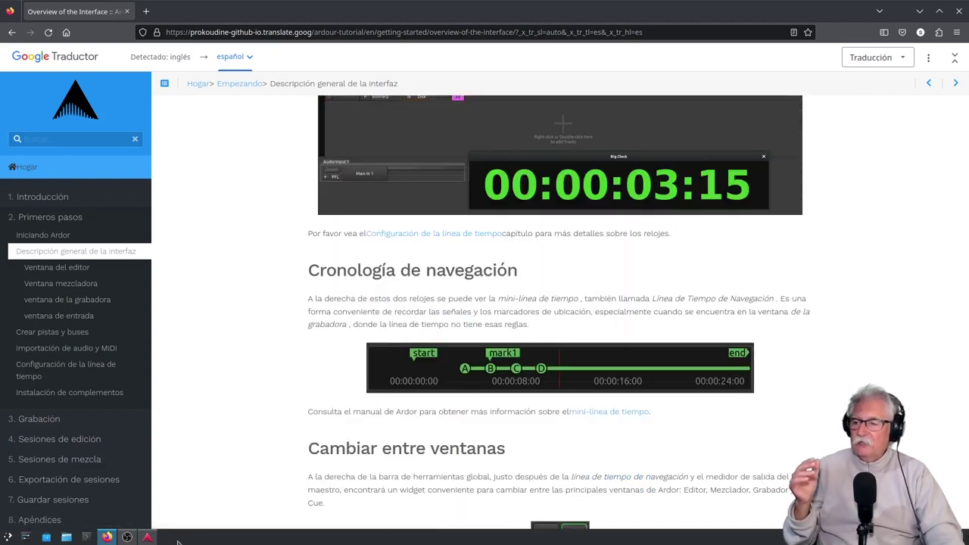
{"action": "left_click", "coordinate": [148, 536]}
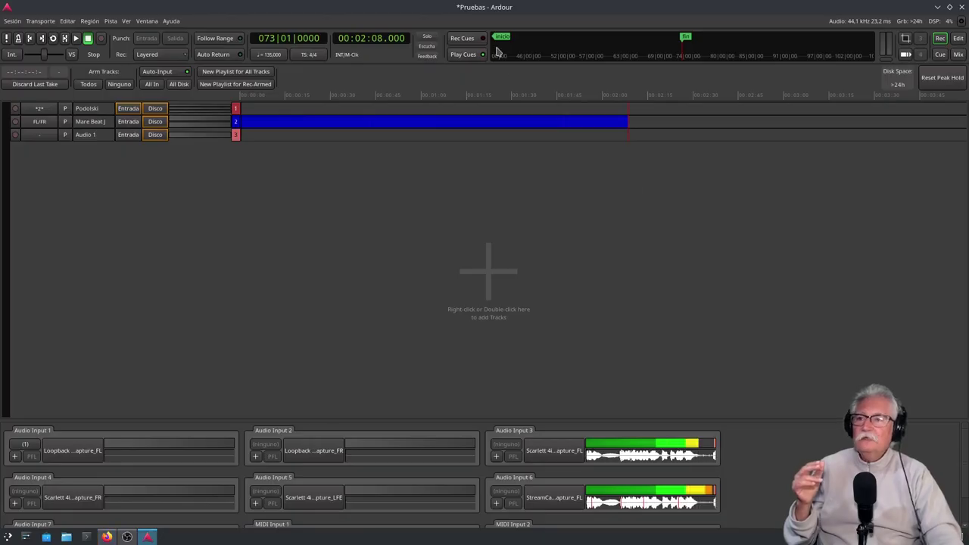
{"action": "left_click", "coordinate": [958, 40]}
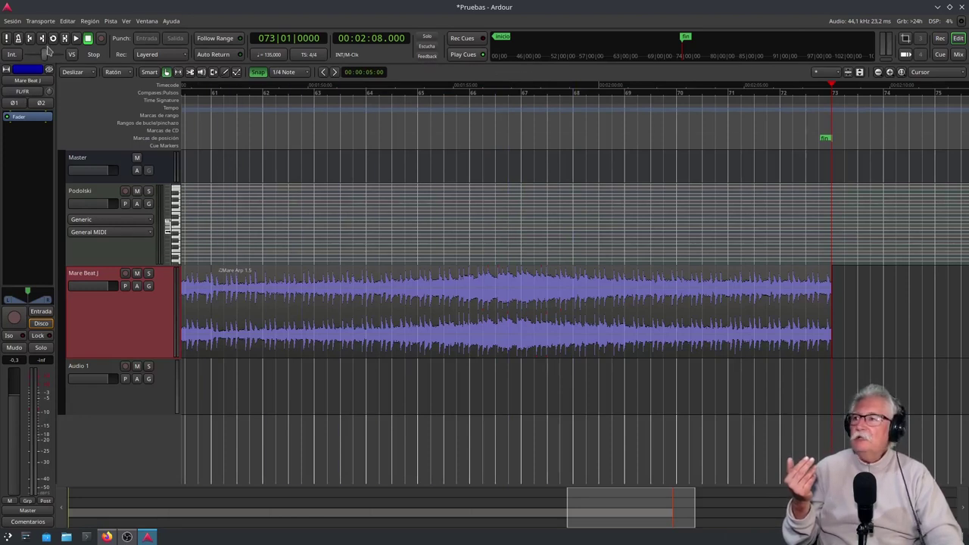
Step: Return the playhead to the session start and browse the session through the editor's summary overview, ending at bar 1
{"action": "left_click", "coordinate": [30, 39]}
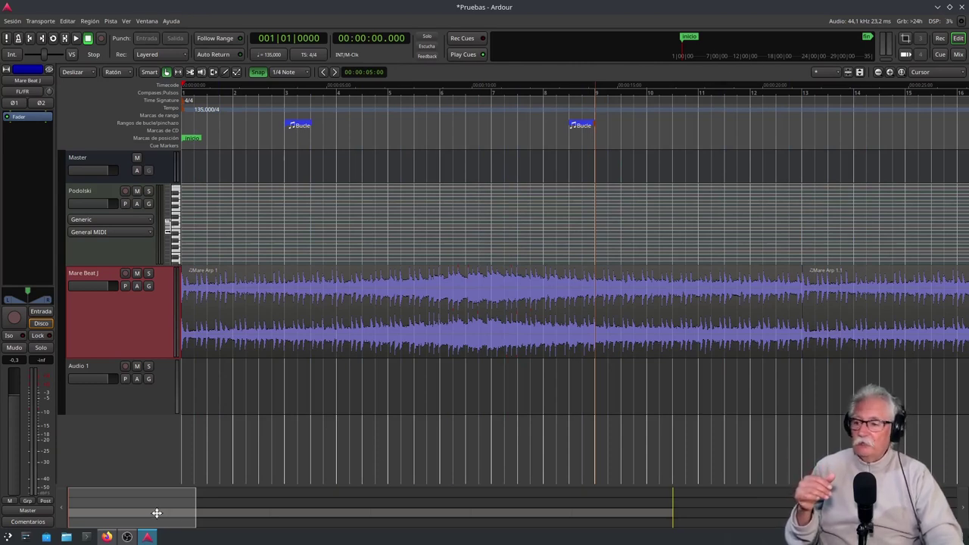
{"action": "left_click_drag", "start_coordinate": [177, 505], "coordinate": [648, 523]}
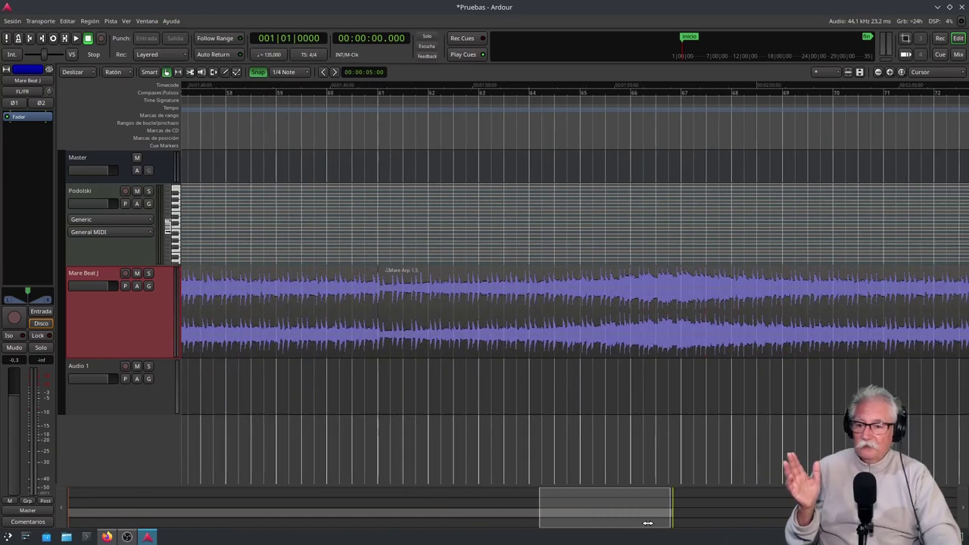
{"action": "left_click_drag", "start_coordinate": [624, 519], "coordinate": [562, 515]}
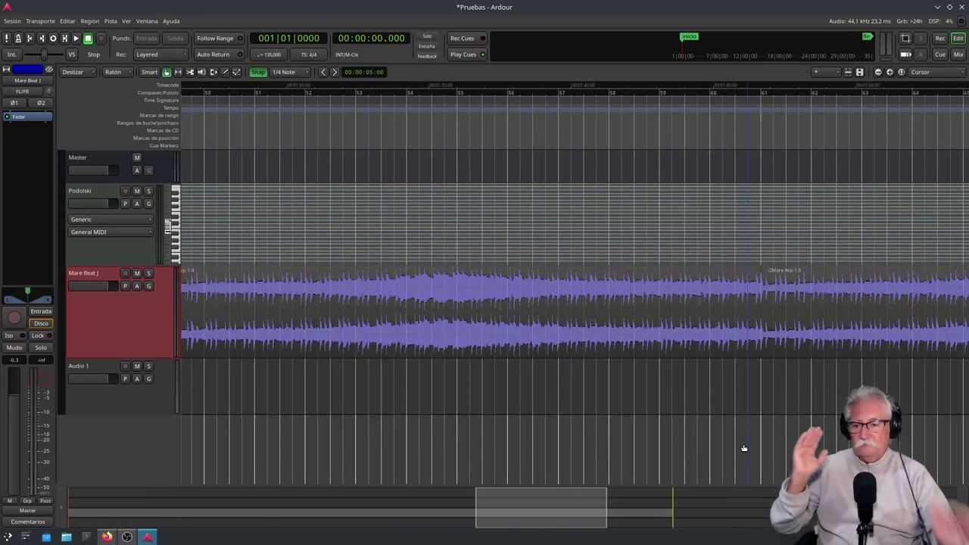
{"action": "mouse_move", "coordinate": [532, 515]}
{"action": "left_mouse_down"}
{"action": "mouse_move", "coordinate": [125, 519]}
{"action": "mouse_move", "coordinate": [622, 530]}
{"action": "mouse_move", "coordinate": [474, 522]}
{"action": "mouse_move", "coordinate": [105, 538]}
{"action": "mouse_move", "coordinate": [129, 512]}
{"action": "mouse_move", "coordinate": [123, 502]}
{"action": "mouse_move", "coordinate": [143, 513]}
{"action": "mouse_move", "coordinate": [134, 502]}
{"action": "left_mouse_up"}
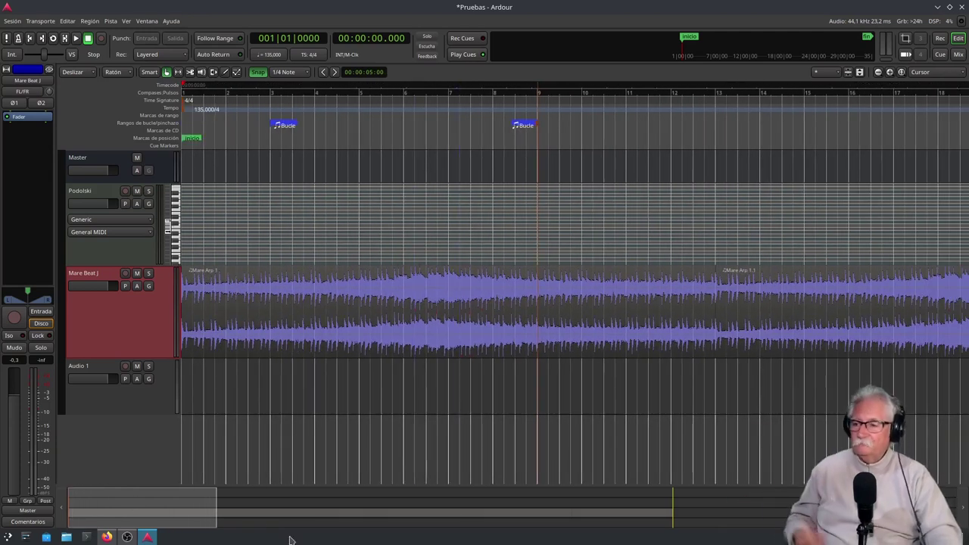
Step: Read the tutorial's section on switching windows, try Ardour's Recorder, Editor, Mixer and Cue windows, and return to Firefox
{"action": "left_click", "coordinate": [106, 537]}
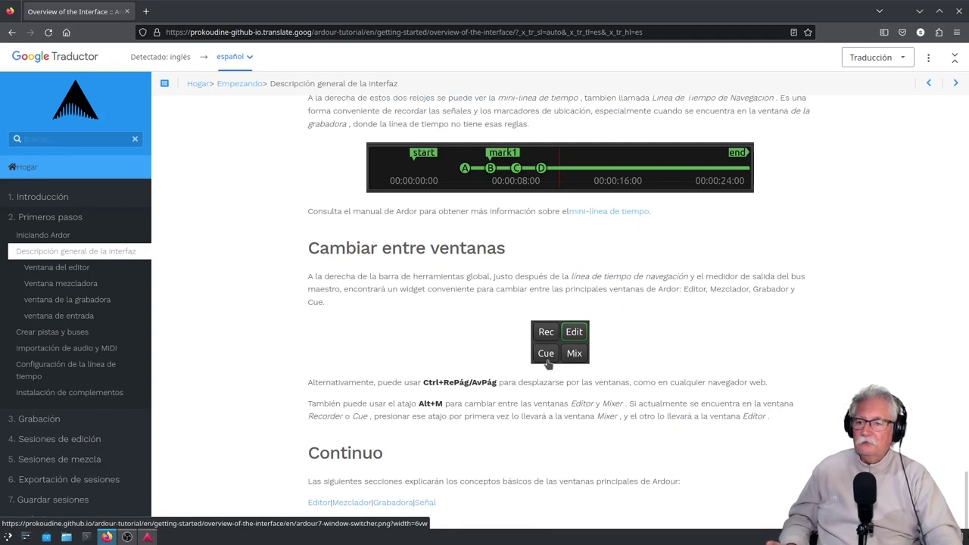
{"action": "left_click", "coordinate": [146, 536]}
{"action": "left_click", "coordinate": [940, 41]}
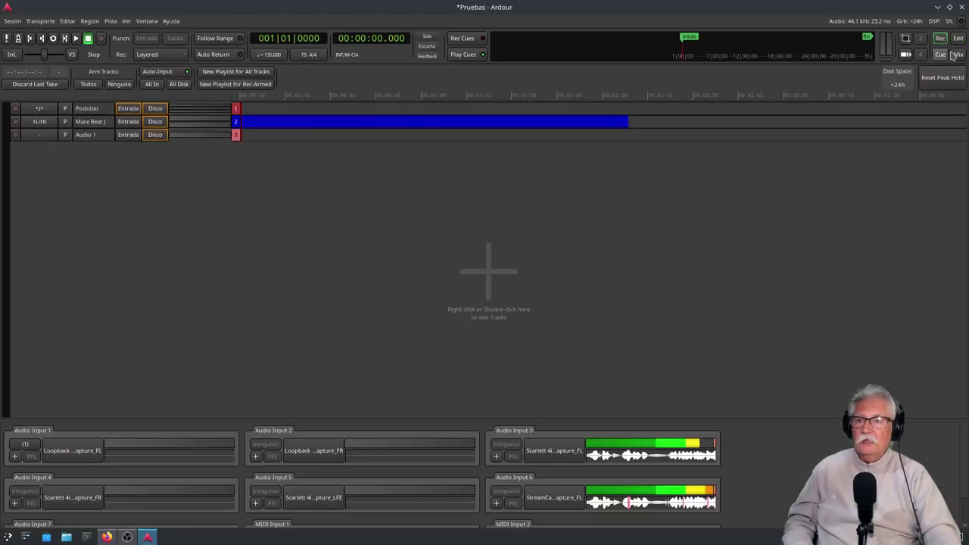
{"action": "left_click", "coordinate": [959, 39]}
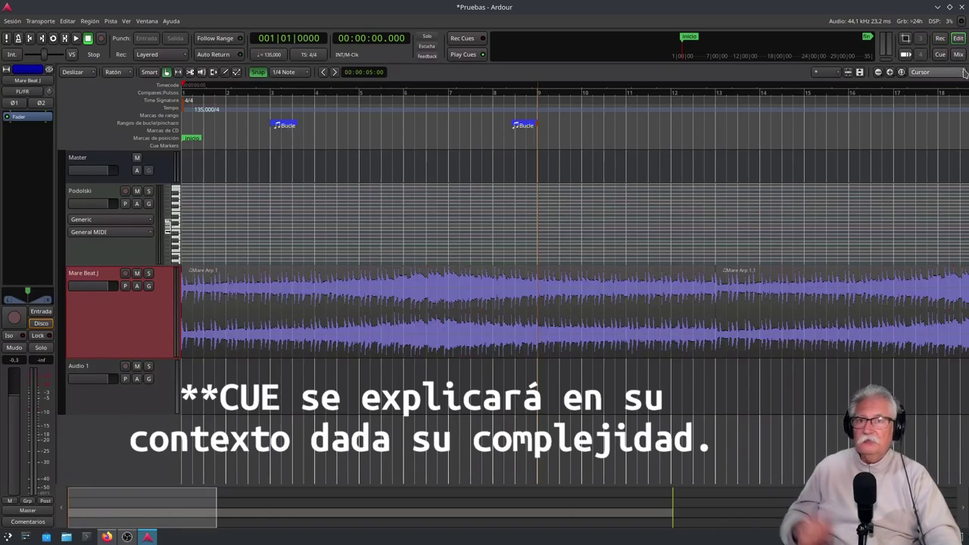
{"action": "left_click", "coordinate": [959, 54]}
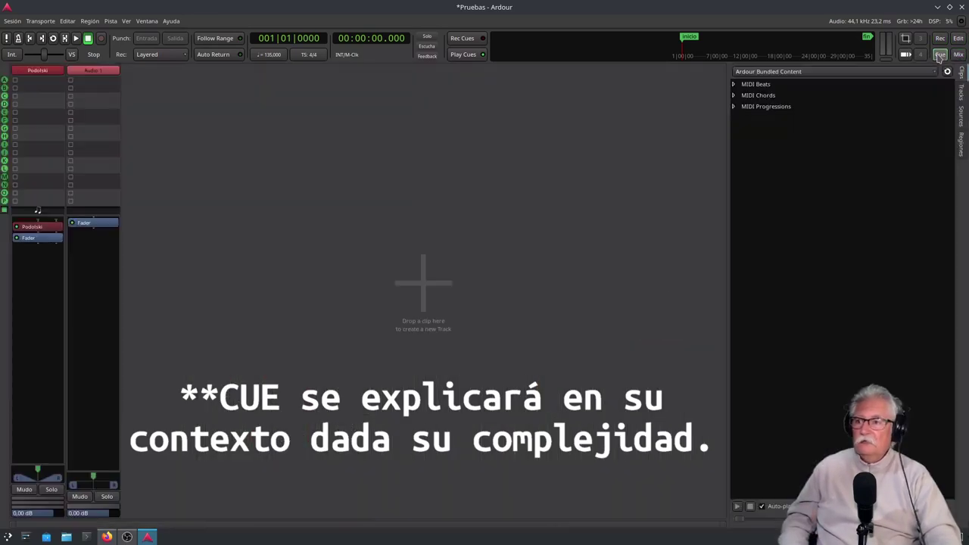
{"action": "left_click", "coordinate": [940, 55]}
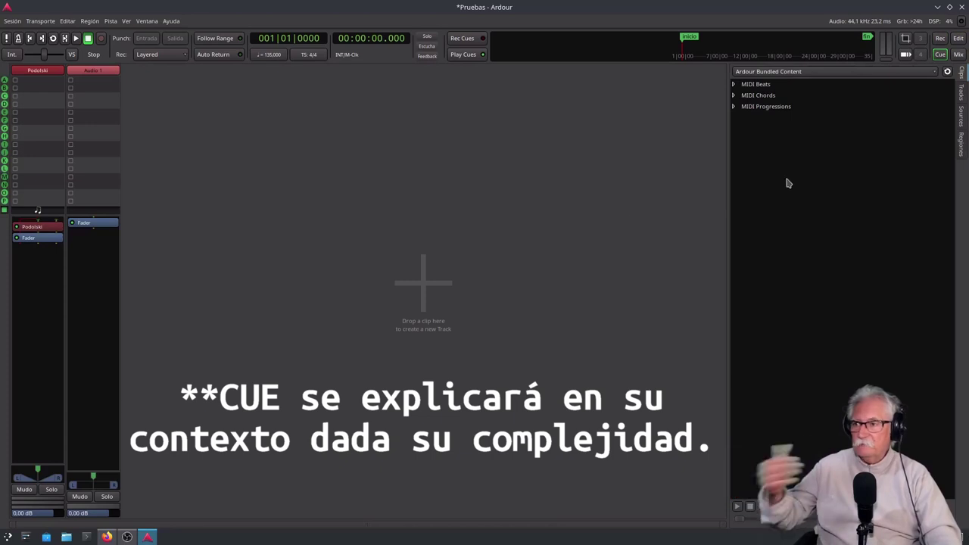
{"action": "left_click", "coordinate": [940, 38]}
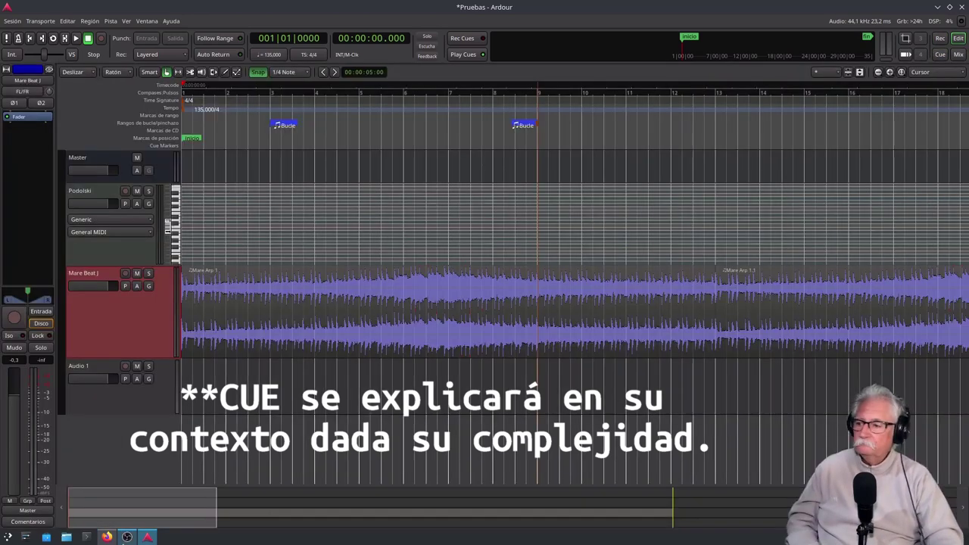
{"action": "left_click", "coordinate": [107, 537]}
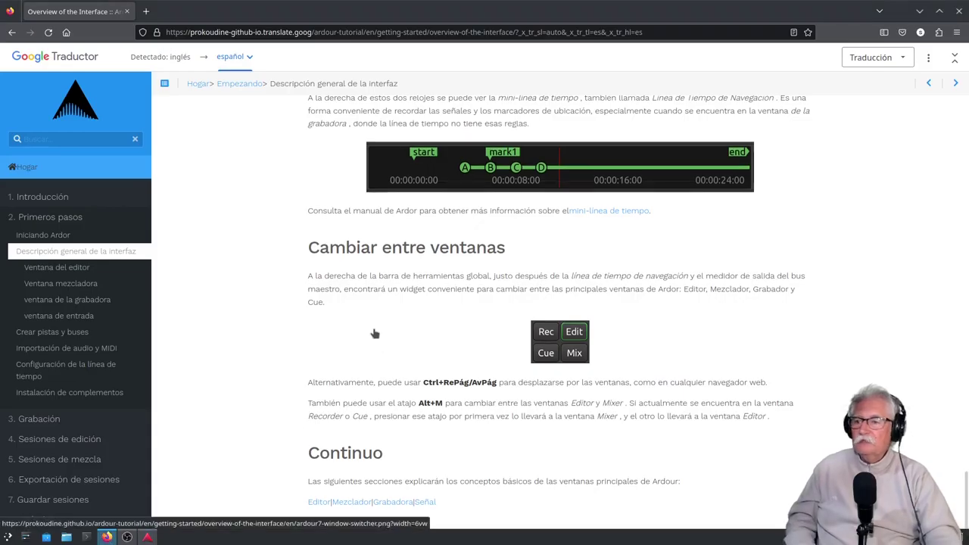